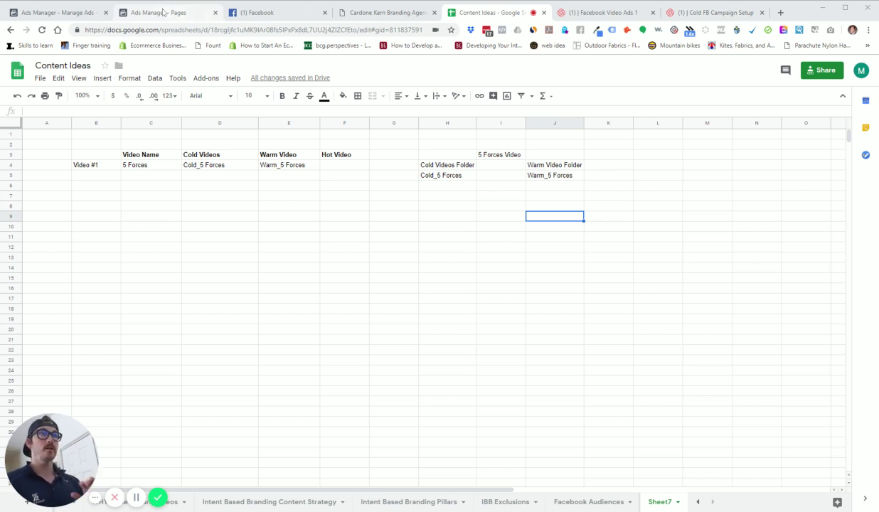
Switch to Facebook, search for "peak mortgage leads" and open the Peak Mortgage Leads page
left_click(158, 12)
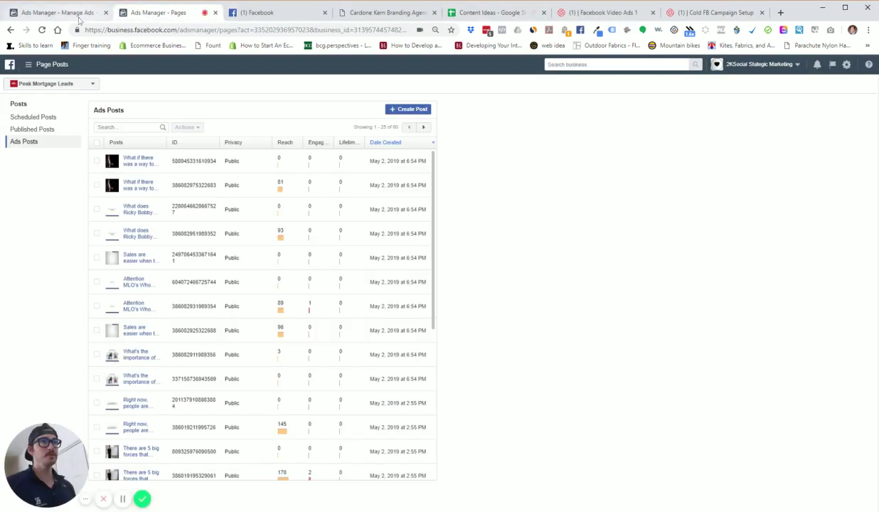
left_click(84, 17)
left_click(266, 16)
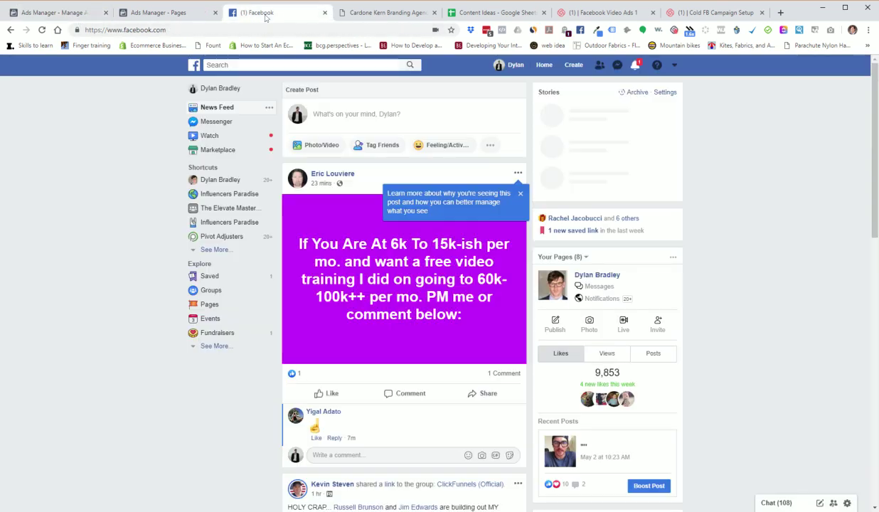
left_click(334, 65)
type("peak mor")
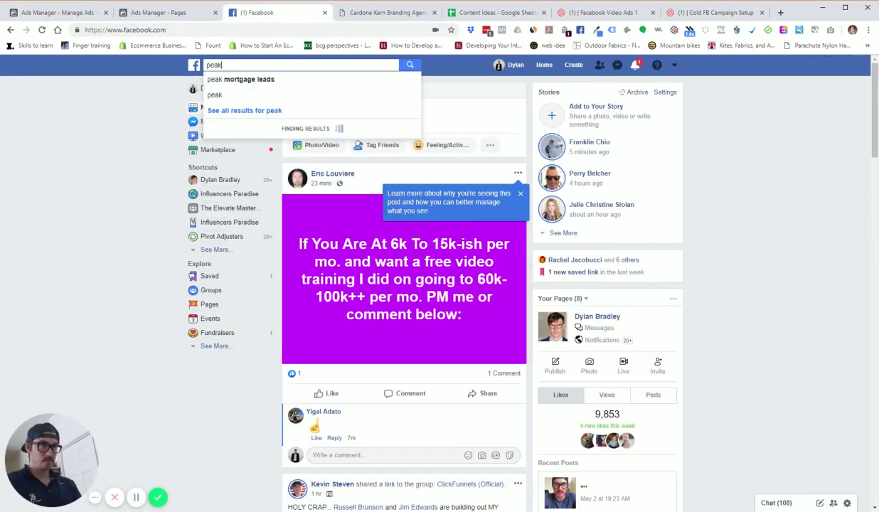
left_click(240, 80)
left_click(362, 117)
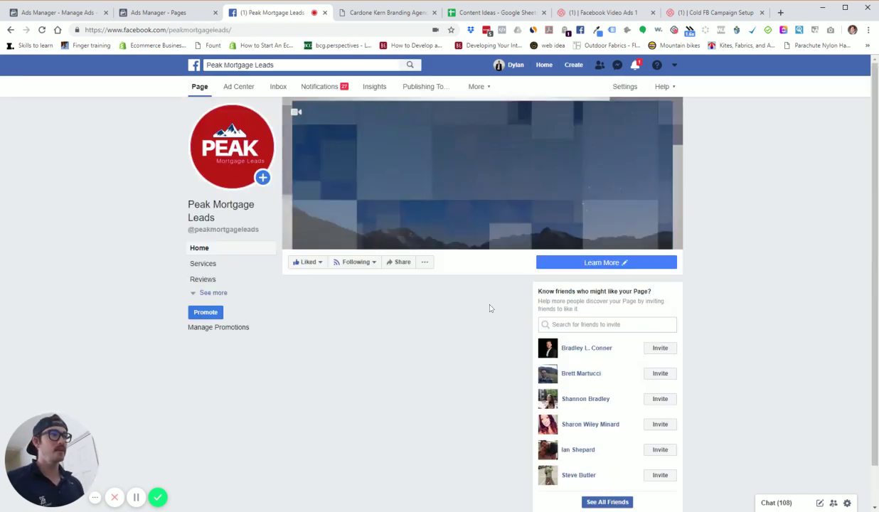
Open the page's Videos section and go to the All Videos list
left_click(212, 293)
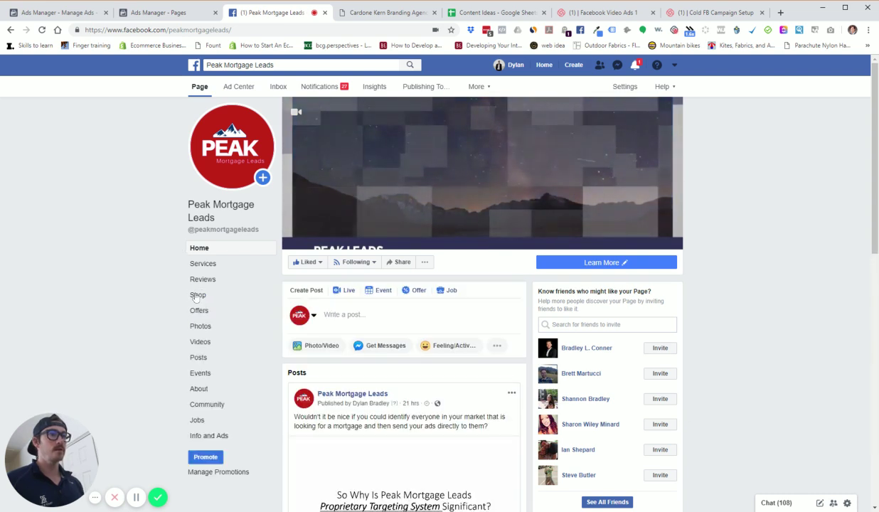
left_click(202, 342)
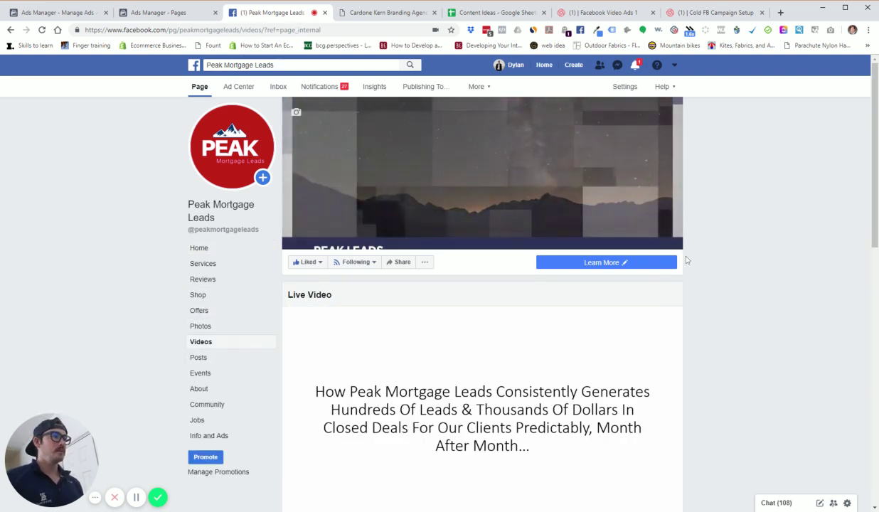
scroll(683, 256, "down", 8)
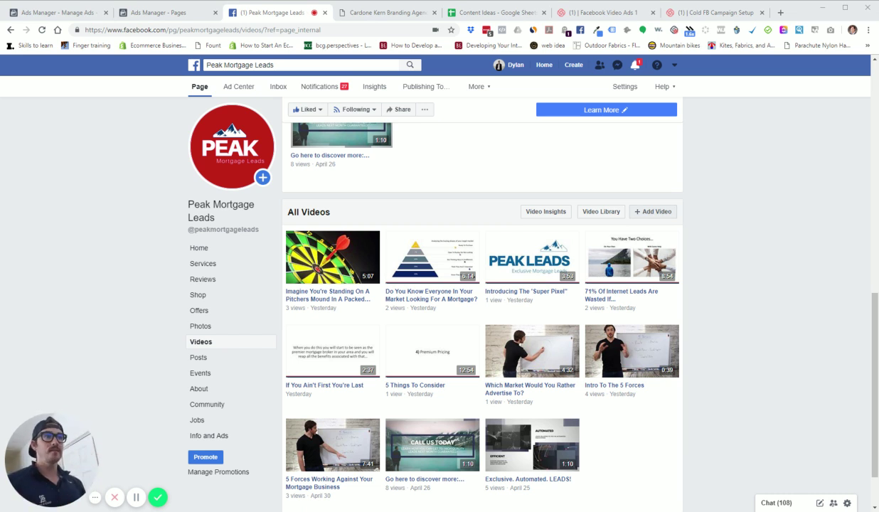
Add the 5 Forces whiteboard video to the page and title it "The 5 Forces Working Against You"
left_click(653, 212)
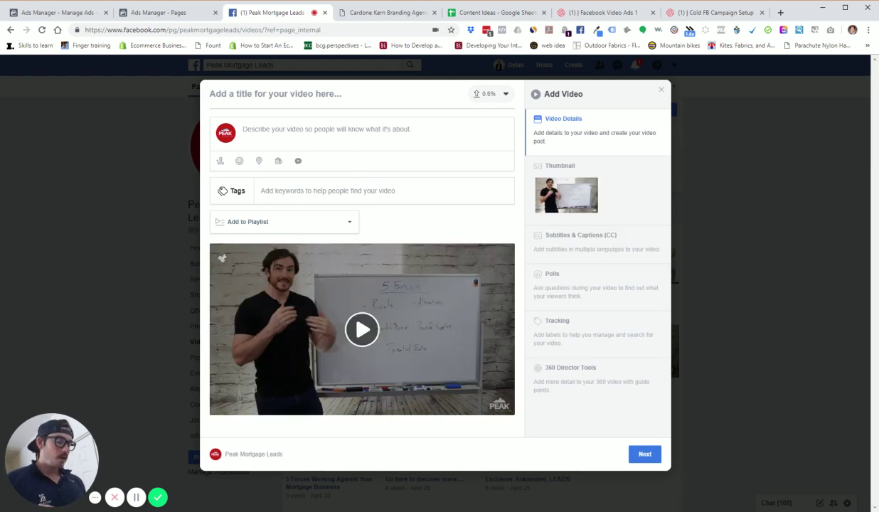
left_click(245, 130)
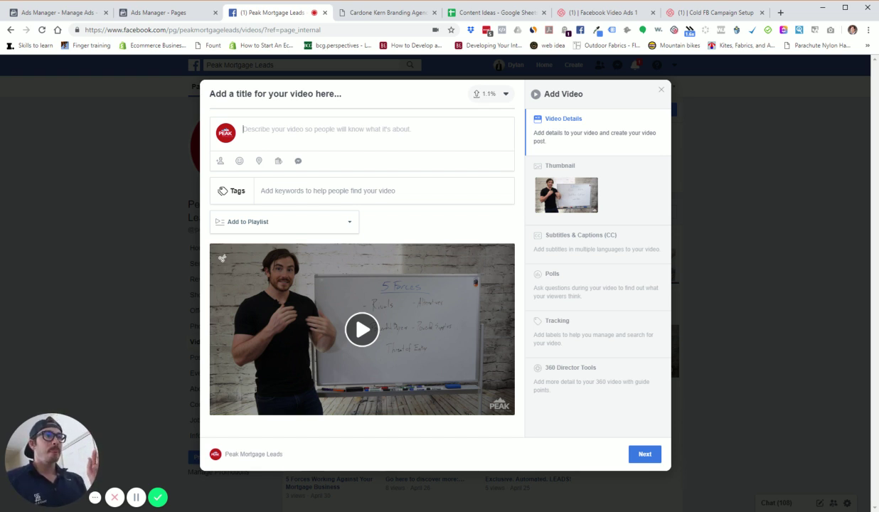
left_click(275, 94)
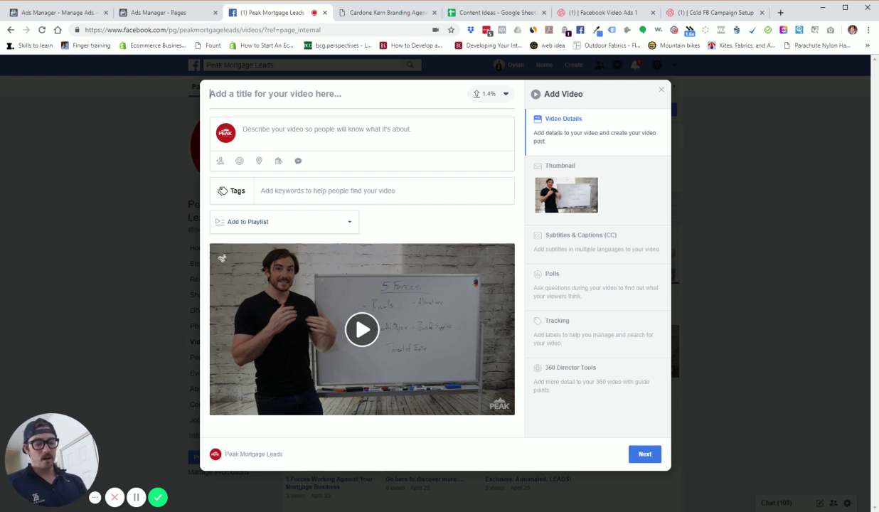
type("The 5 Fo")
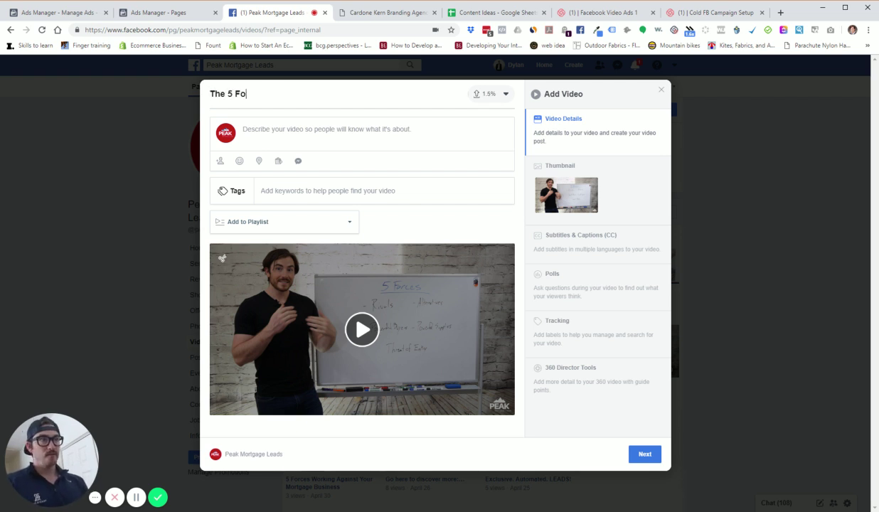
type("rces Working ")
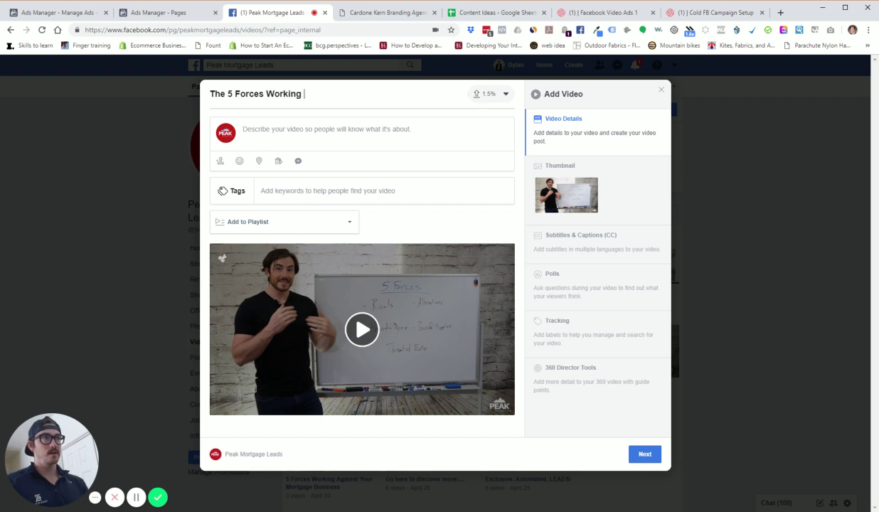
type("Against You")
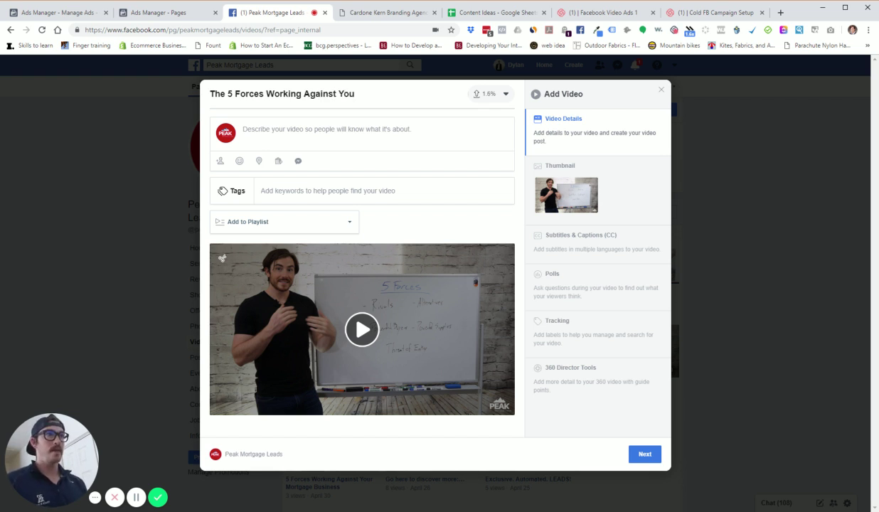
Describe the new video as "5 Forces" followed by lines "Force 1" and "Force 2", and exit the upload without saving
left_click(243, 128)
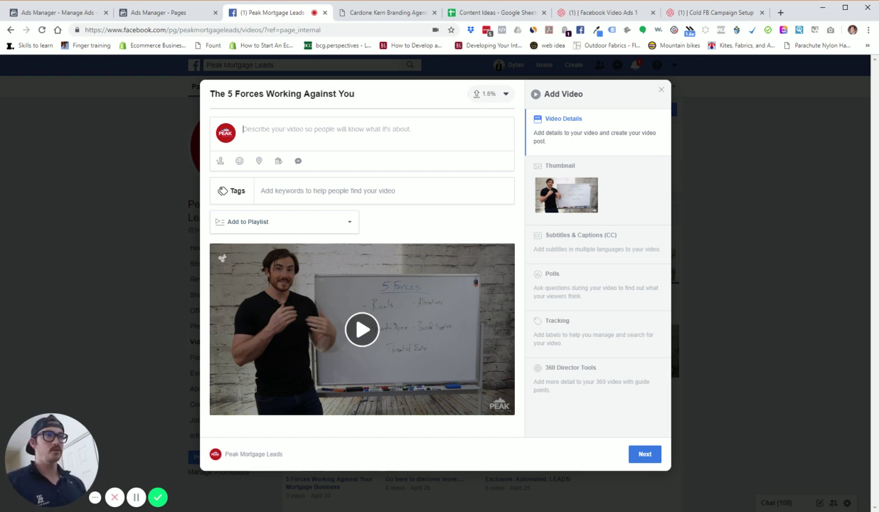
type("Is this")
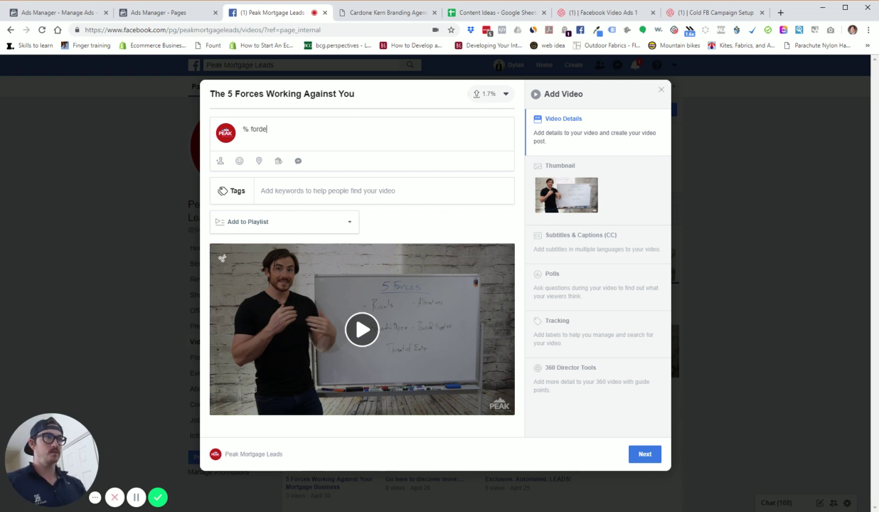
key("BackSpace")
key("BackSpace")
key("BackSpace")
key("BackSpace")
key("BackSpace")
key("BackSpace")
key("BackSpace")
type("5 ")
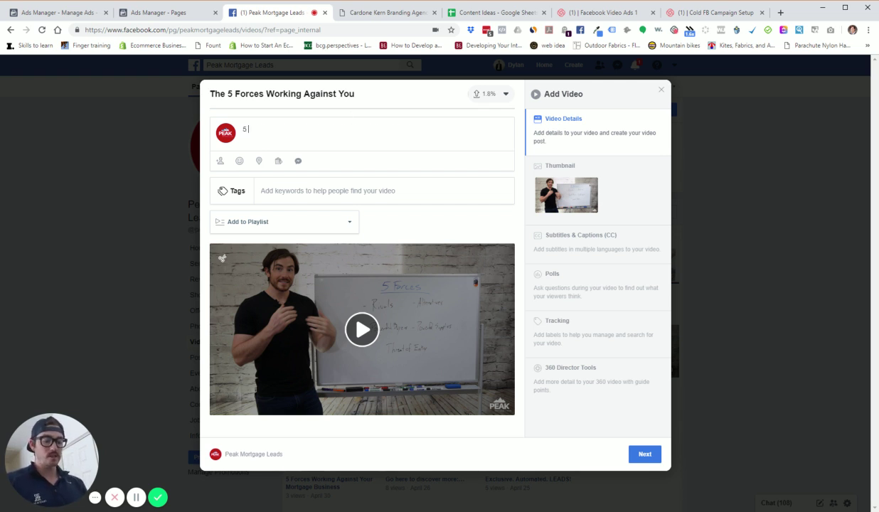
type("Forces")
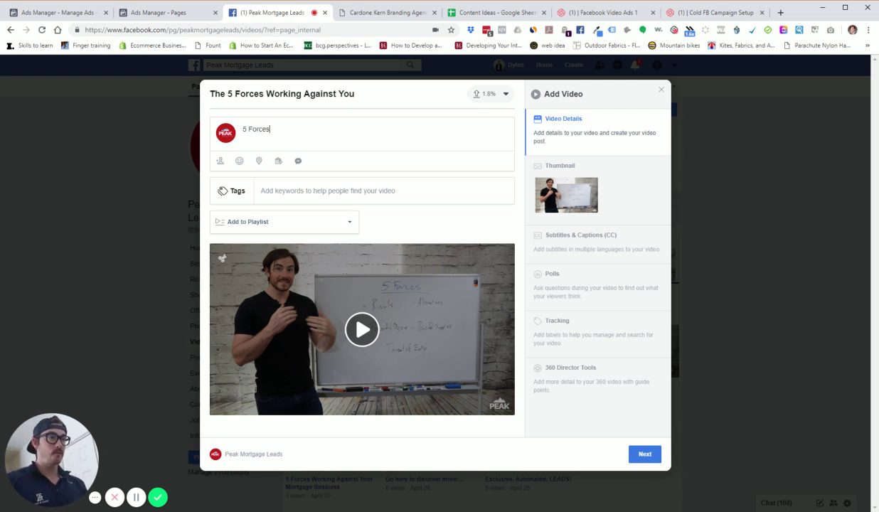
key("Return")
type("Force 1")
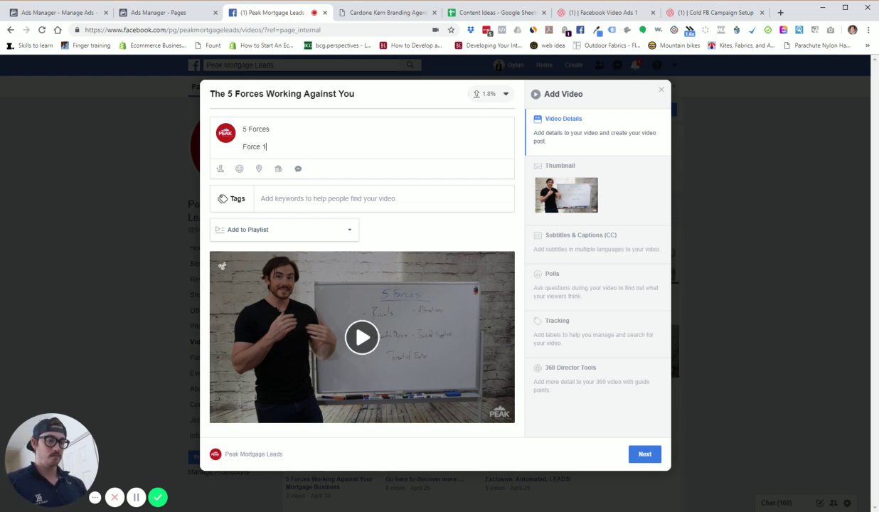
key("Return")
type("Force 2")
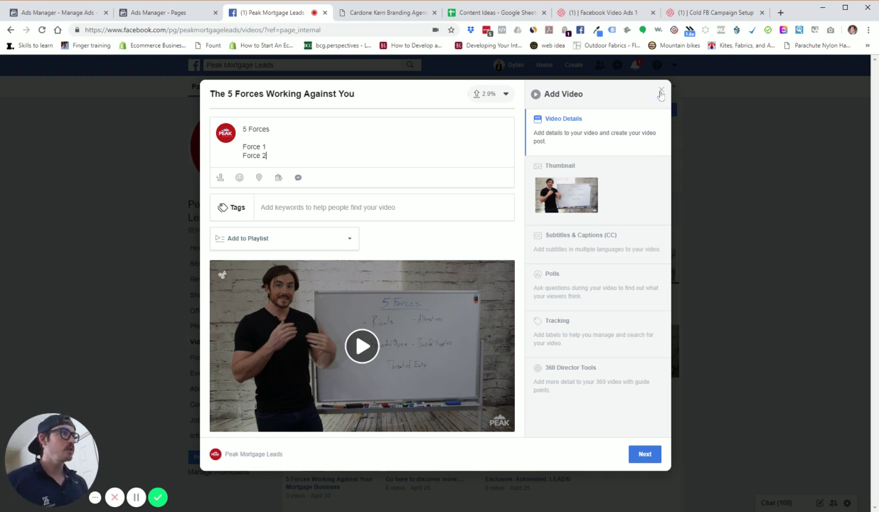
left_click(661, 92)
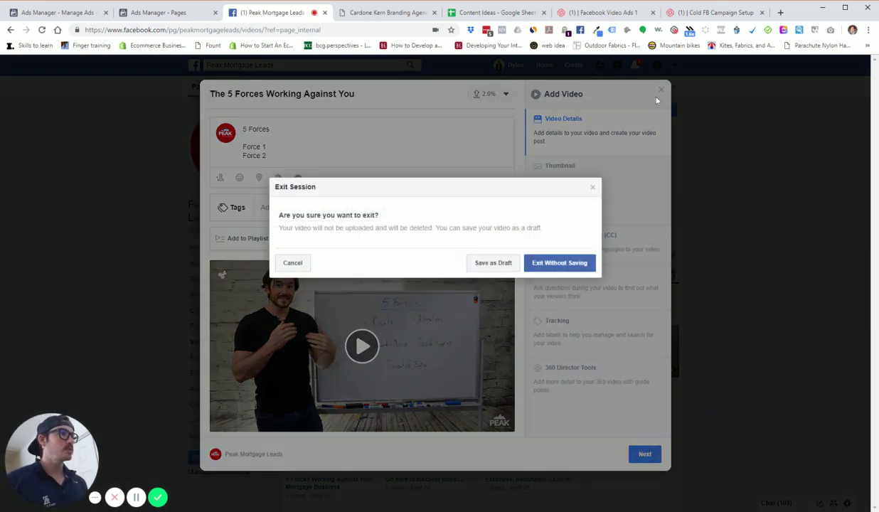
left_click(535, 264)
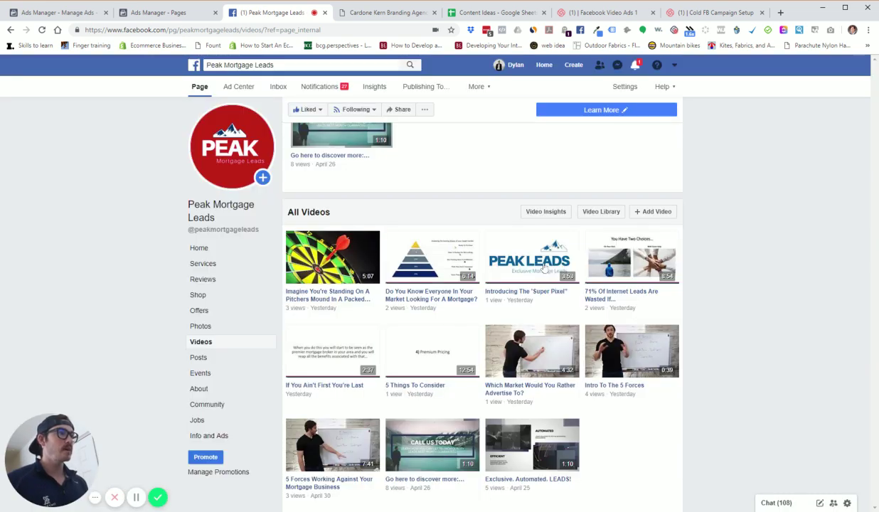
left_click(604, 356)
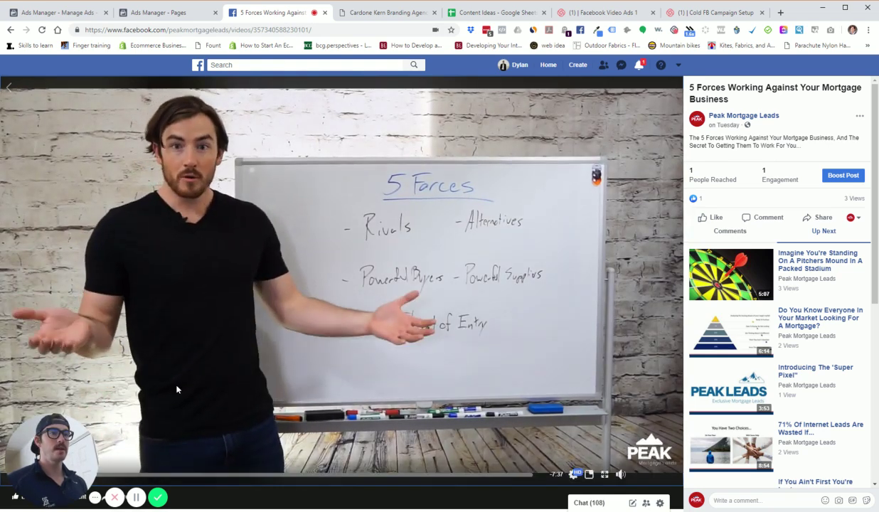
left_click(178, 389)
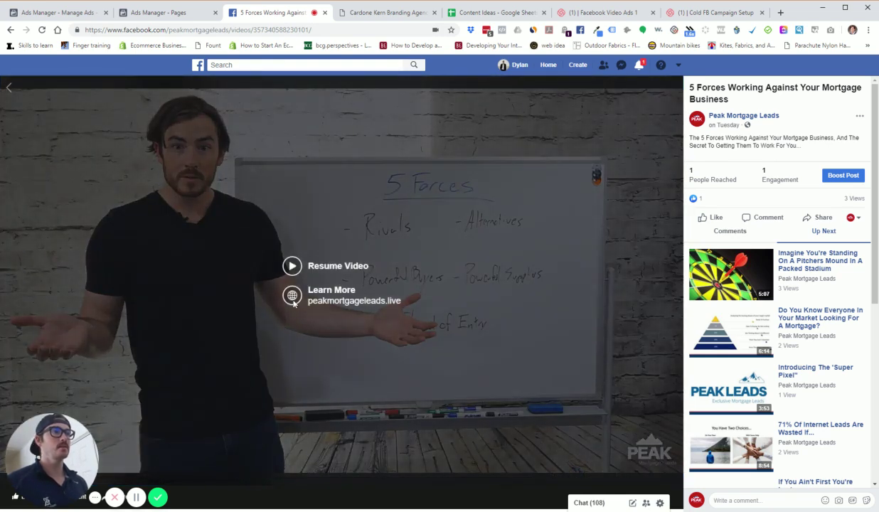
left_click(10, 88)
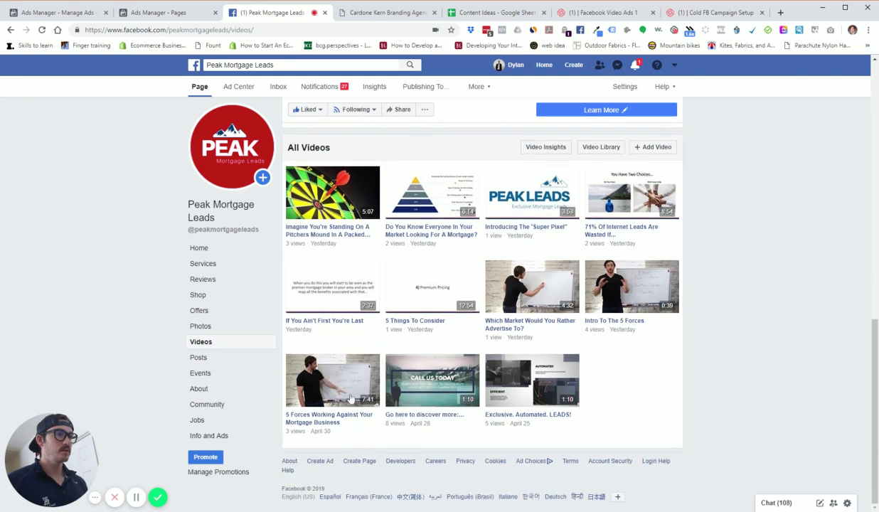
Open the published video "5 Forces Working Against Your Mortgage Business" for editing and select its entire title
left_click(353, 402)
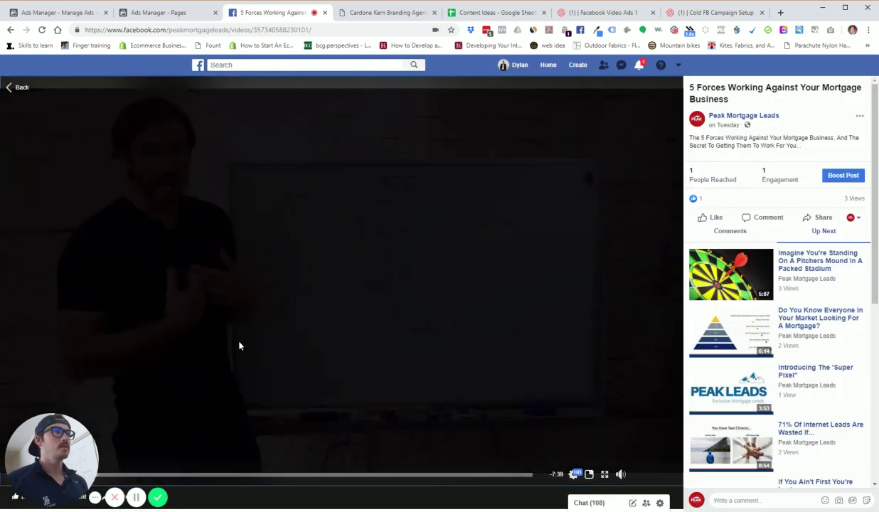
left_click(313, 307)
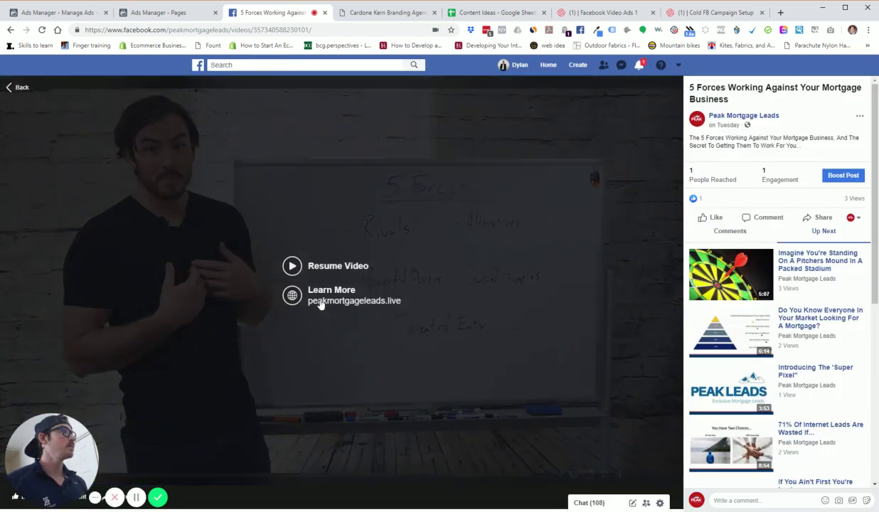
left_click(859, 117)
left_click(808, 187)
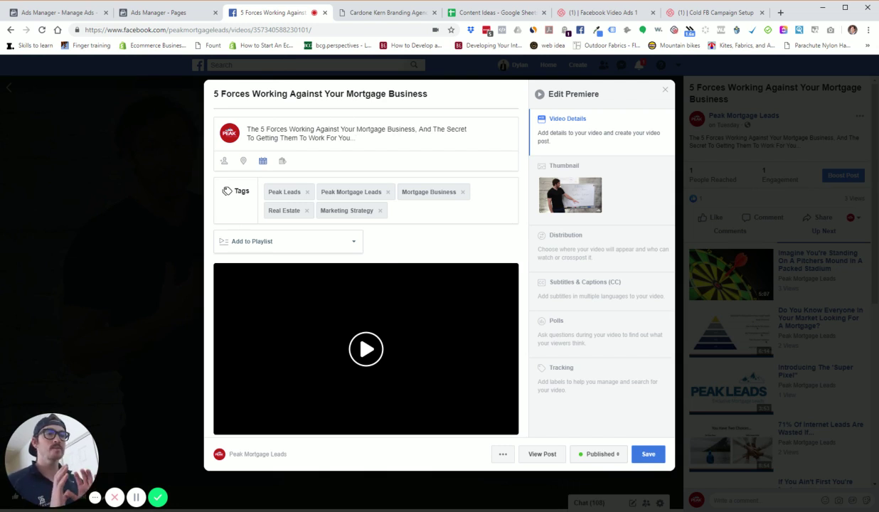
key("ctrl+a")
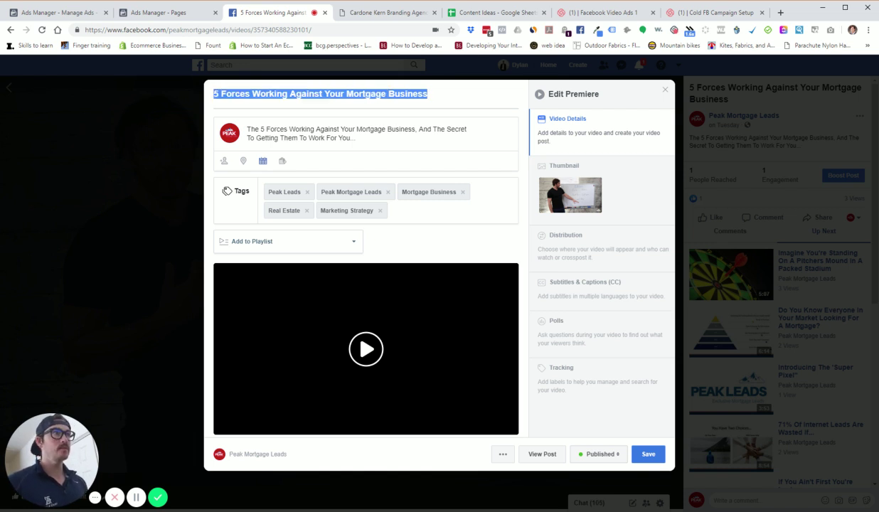
Switch to the Content Ideas spreadsheet and replace the "Hot Video" header in cell F3 with "FB Post Title"
left_click(498, 13)
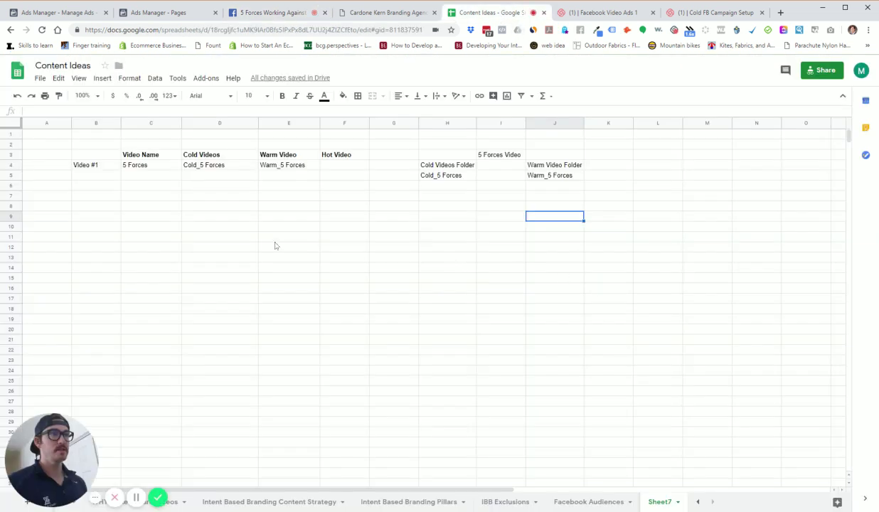
left_click(283, 175)
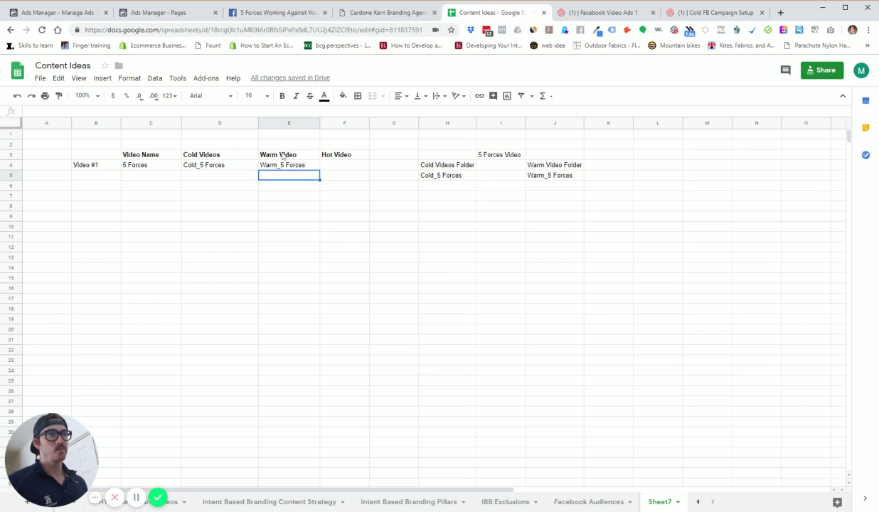
left_click(283, 157)
left_click(279, 164)
left_click(323, 156)
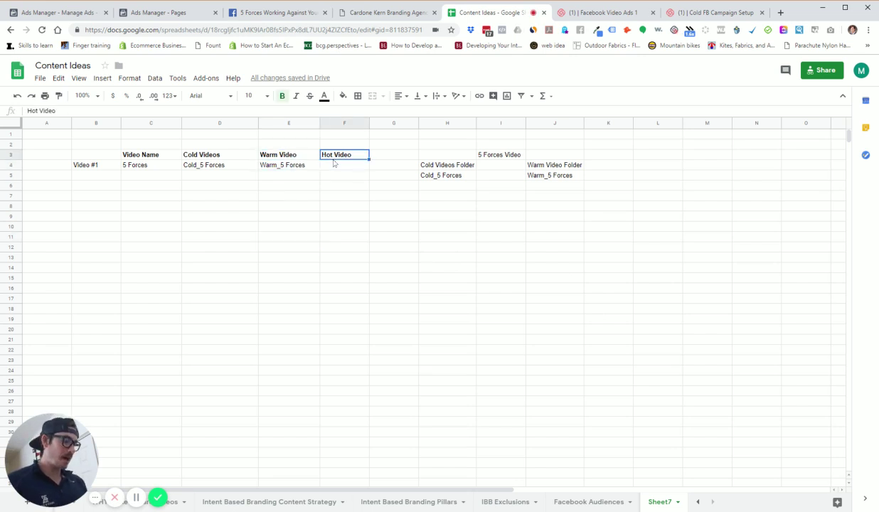
key("Delete")
type("FB Tit")
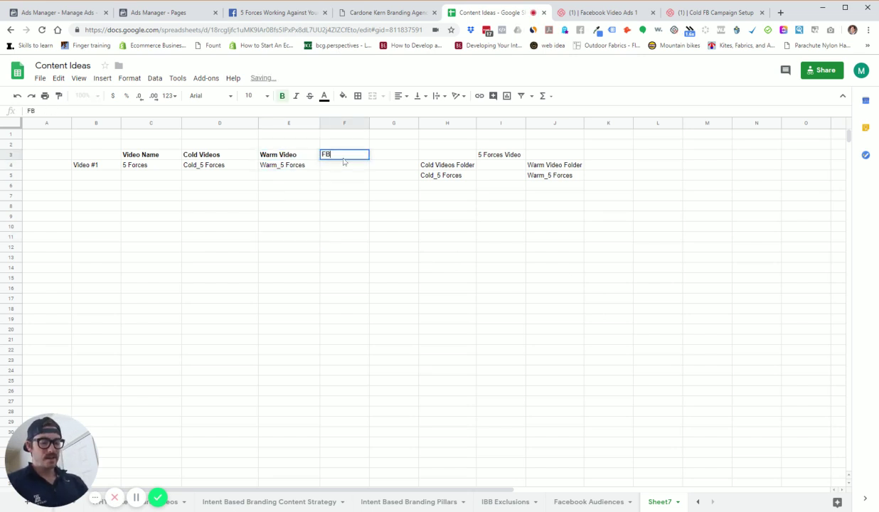
key("BackSpace")
key("BackSpace")
key("BackSpace")
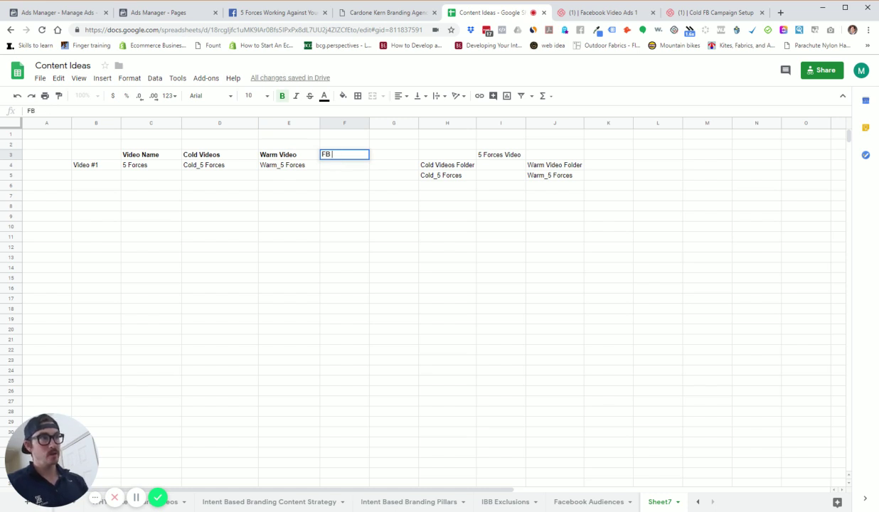
type("Post Titile")
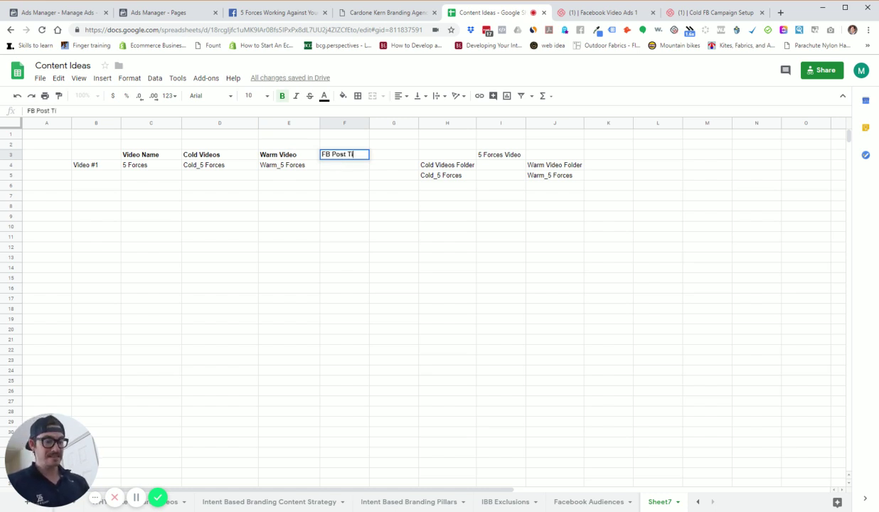
key("BackSpace")
key("BackSpace")
key("BackSpace")
type("le")
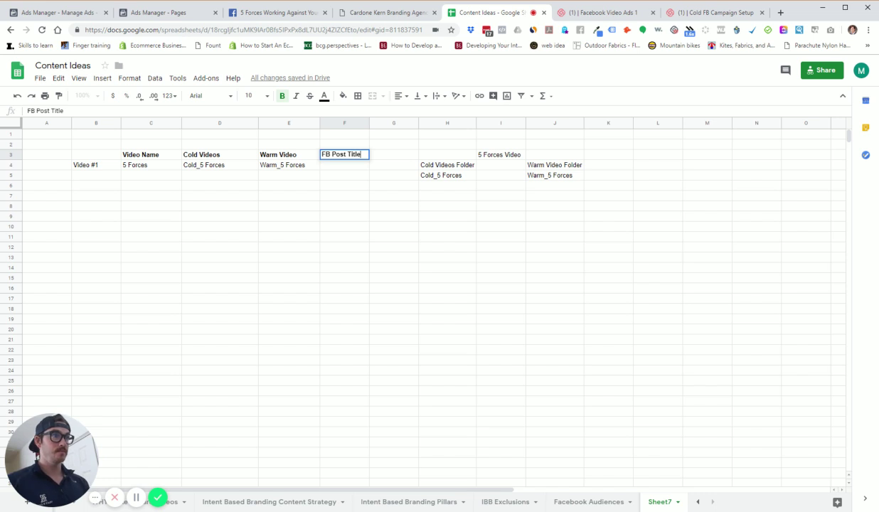
Enter "5 Forces Working Against Your Mortgage Business" in cell F4 and fit column F's width to its content
left_click(340, 171)
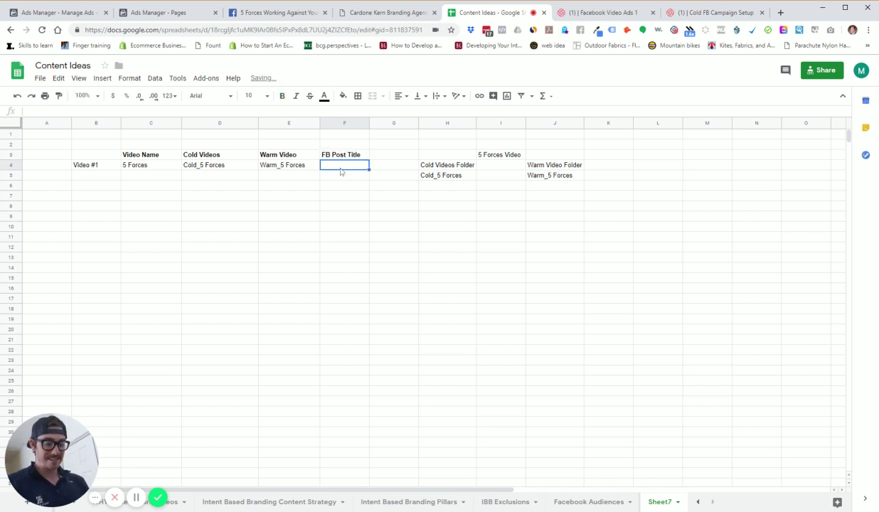
type("5 Forces Working Against Your Mortgage Businesses")
left_click(348, 185)
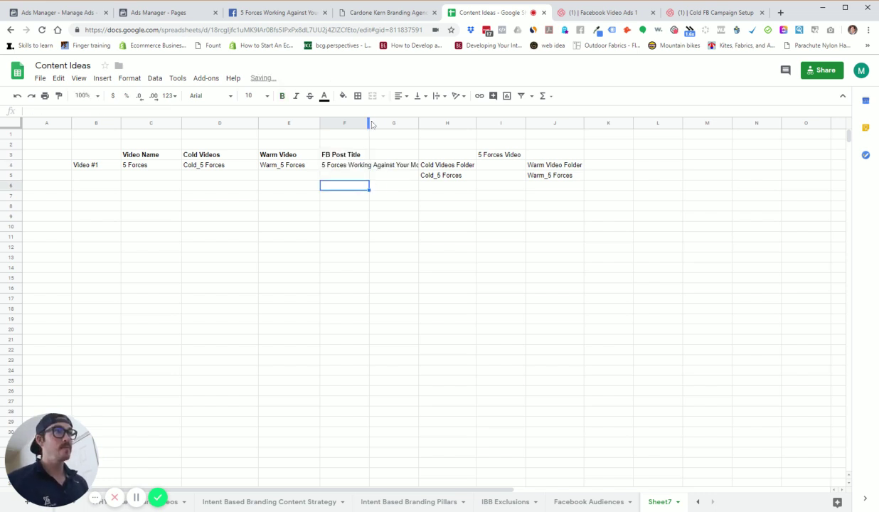
left_click(372, 124)
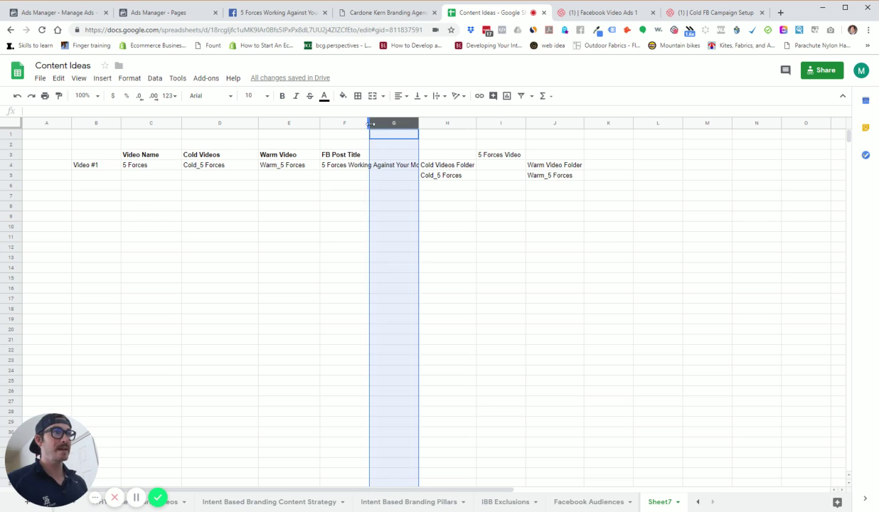
double_click(370, 124)
left_click(419, 209)
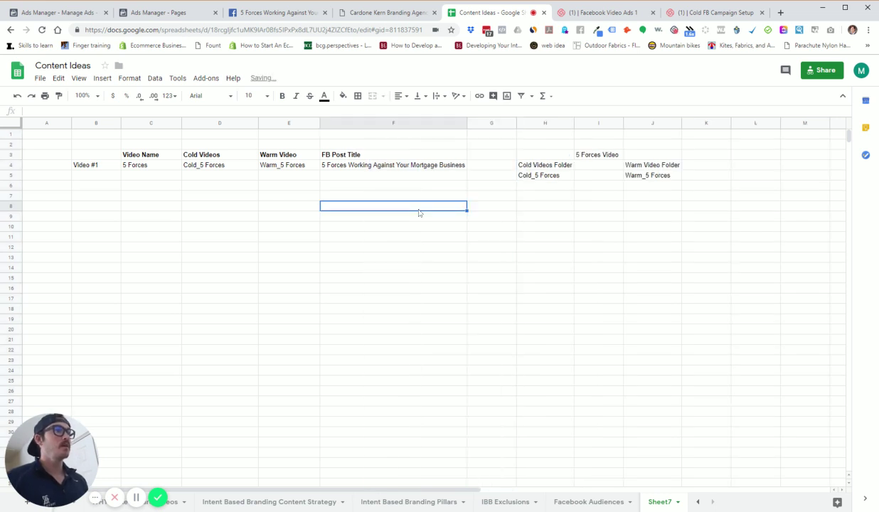
Review the video name, cold video, warm video and FB post title entries in the Video #1 row
left_click(364, 168)
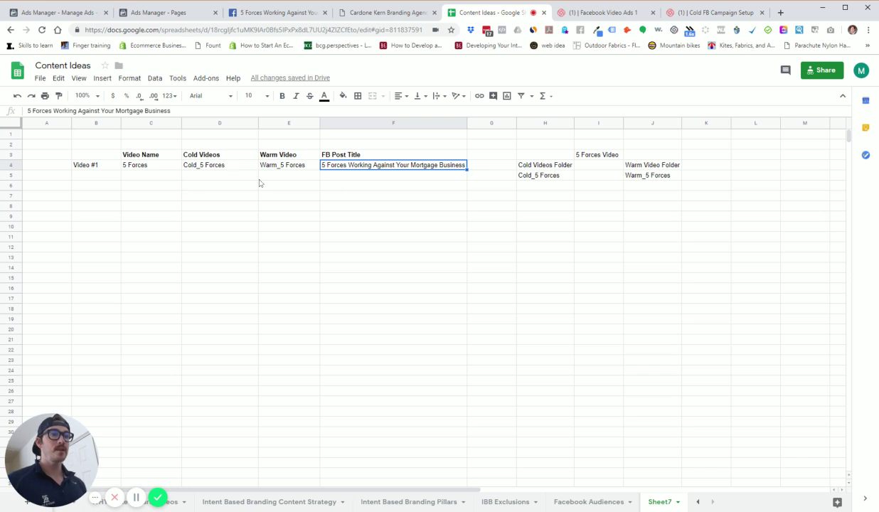
left_click(141, 167)
left_click(210, 170)
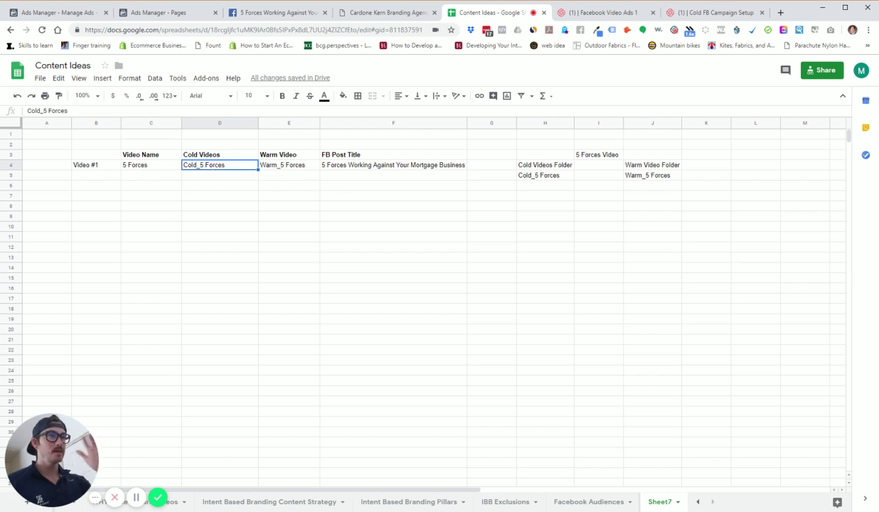
left_click(154, 163)
left_click(276, 165)
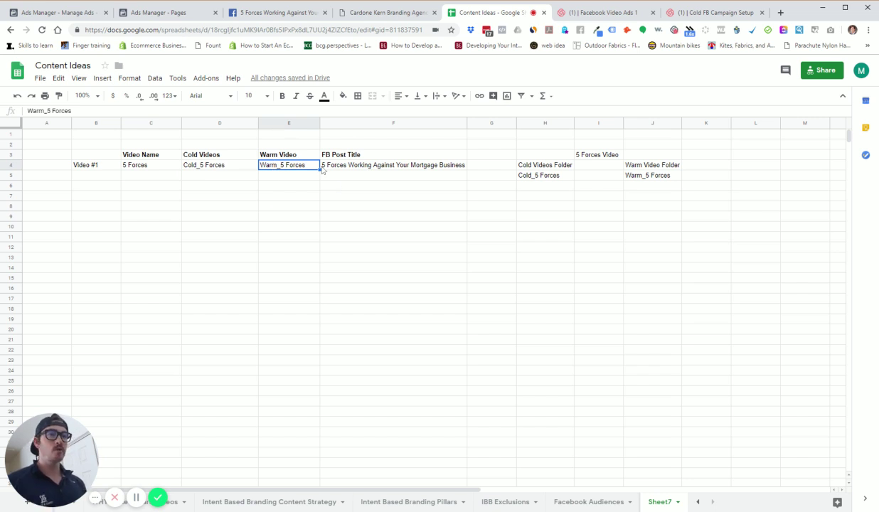
left_click(350, 169)
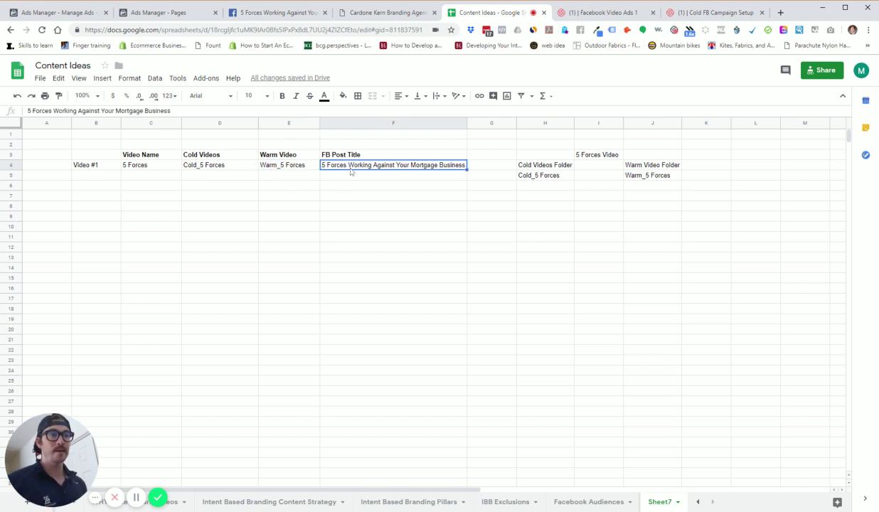
left_click(296, 172)
left_click(363, 172)
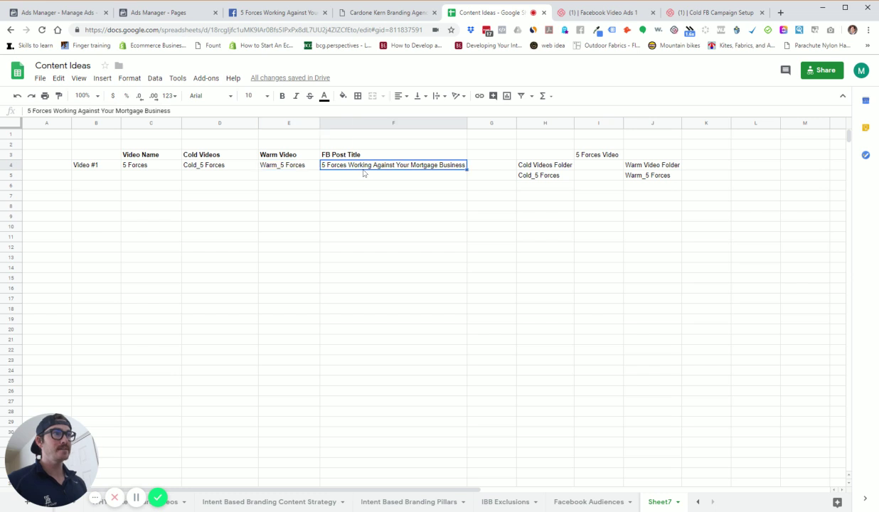
left_click(275, 166)
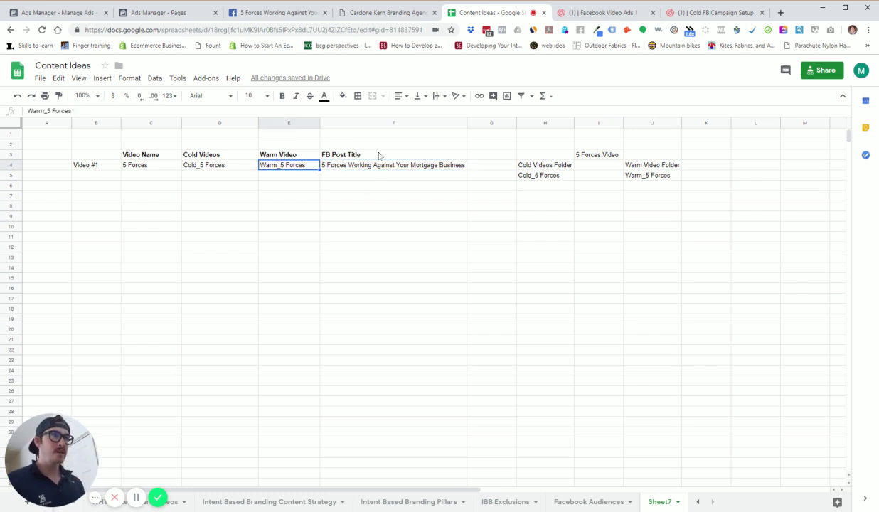
Switch to the Facebook video editor, review the description, thumbnail and subtitle settings, and exit the editing session without saving
left_click(270, 14)
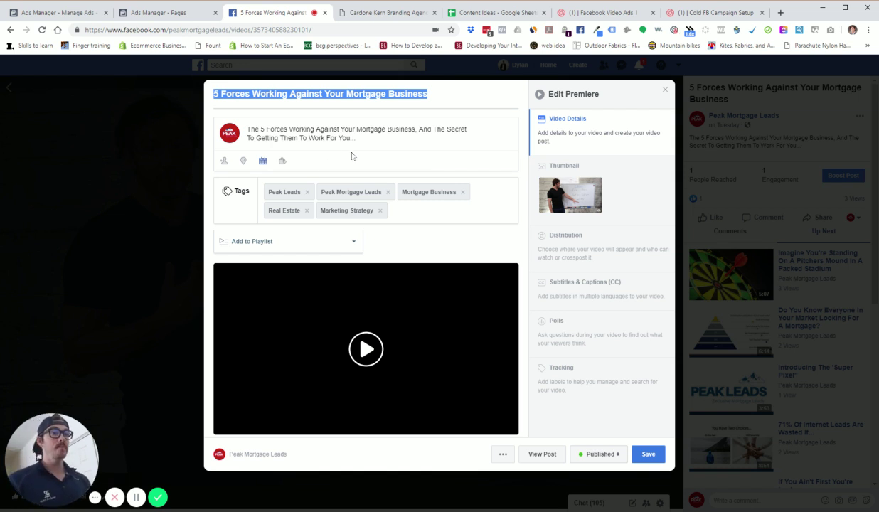
left_click(338, 133)
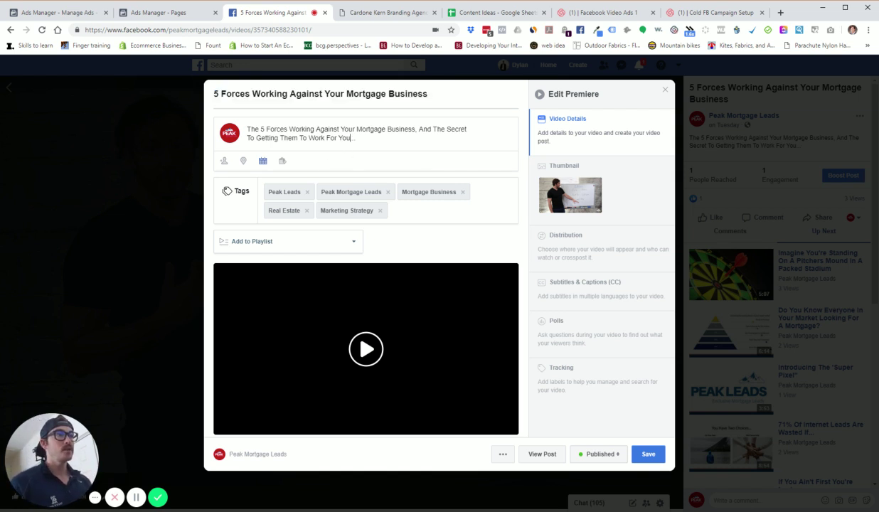
type("...")
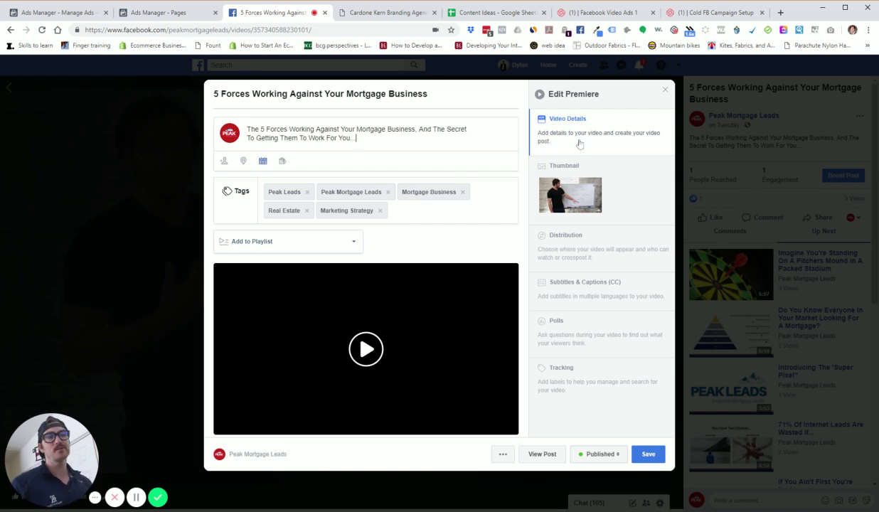
left_click(587, 201)
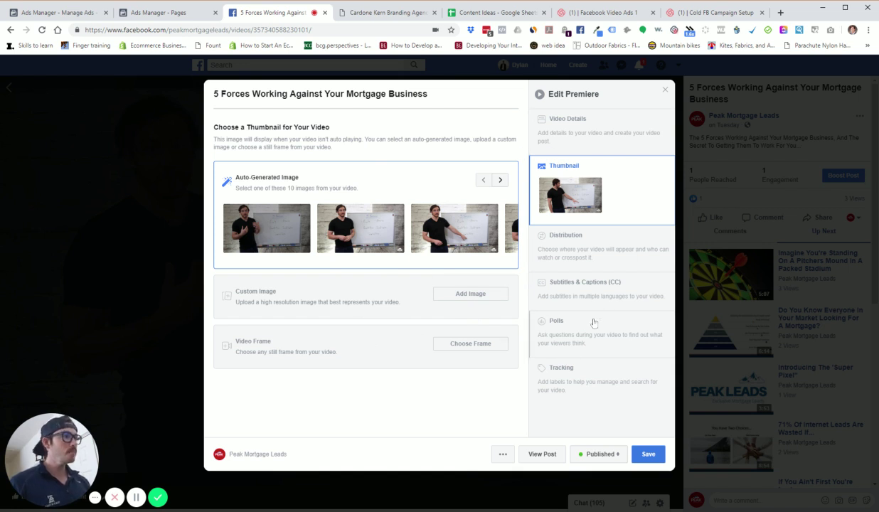
left_click(594, 286)
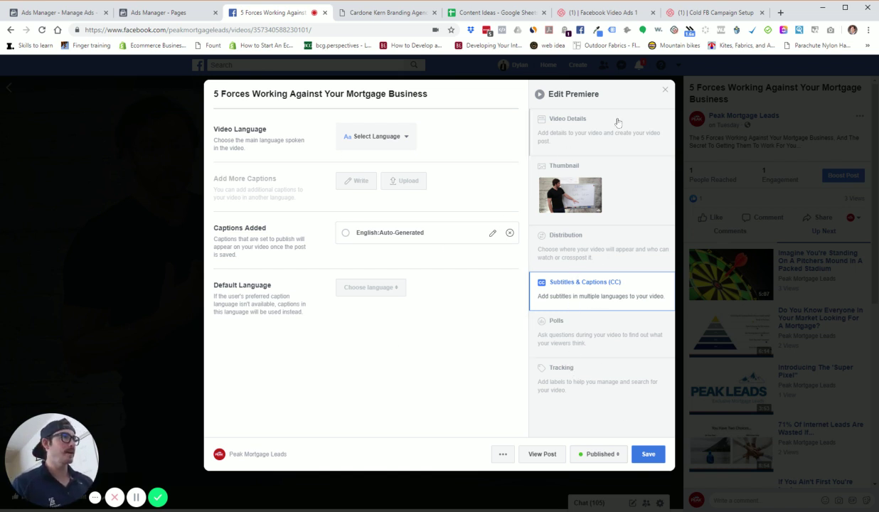
left_click(666, 92)
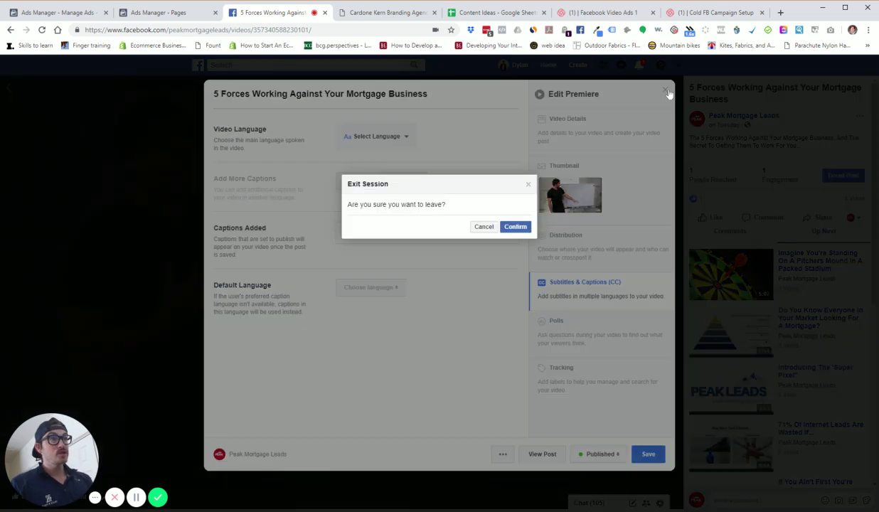
left_click(513, 228)
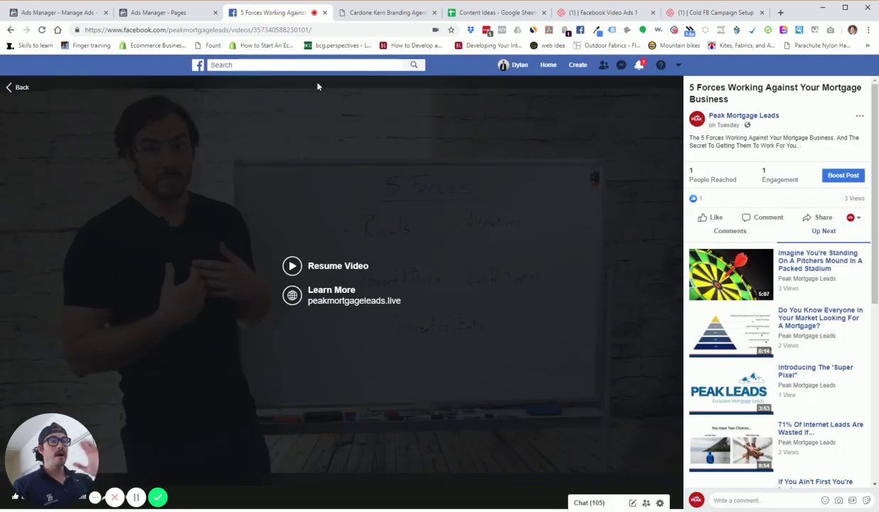
Switch to Ads Manager, clear the existing campaign and ad set selections, and show the ad sets of Warm Campaign
left_click(161, 12)
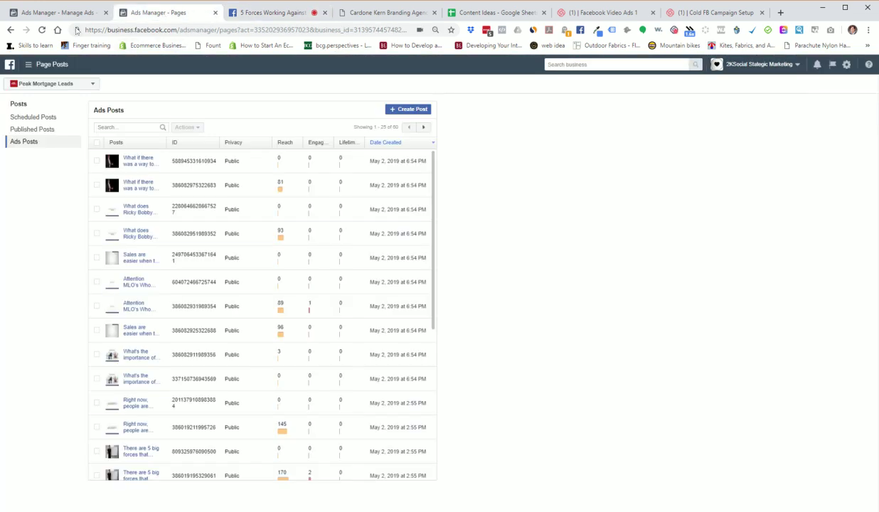
left_click(84, 12)
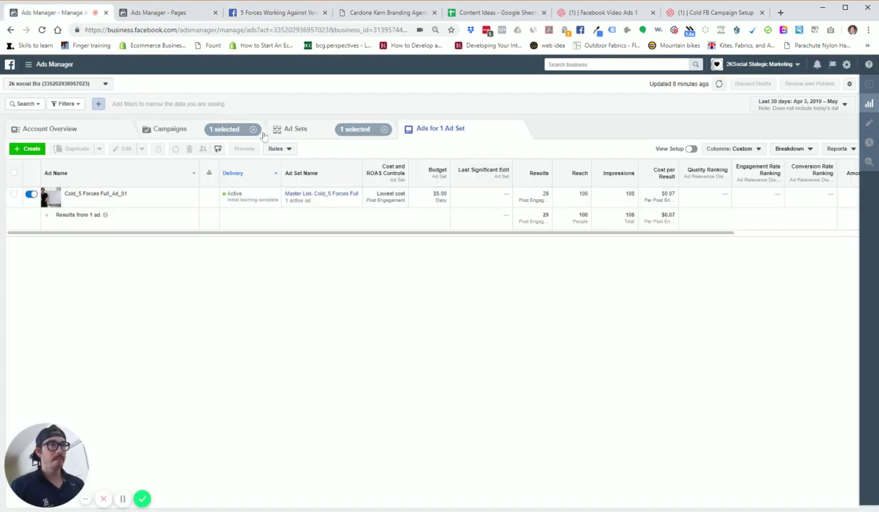
left_click(160, 130)
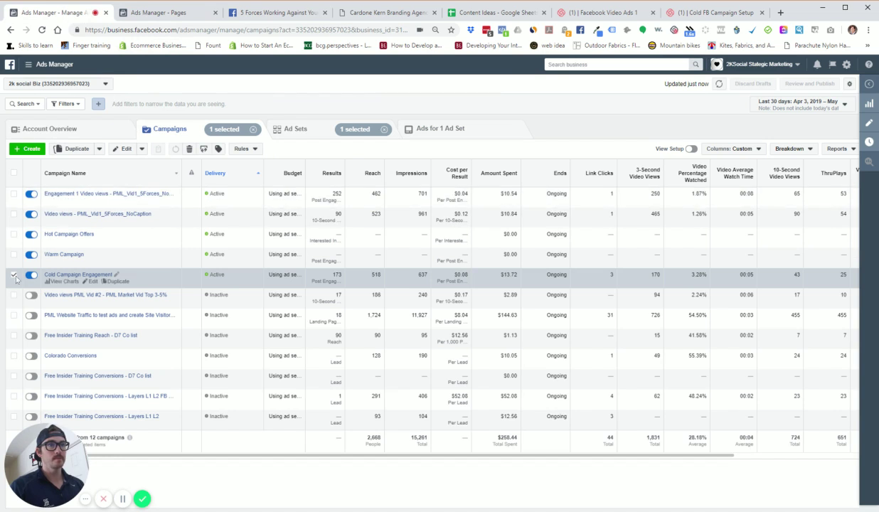
left_click(14, 276)
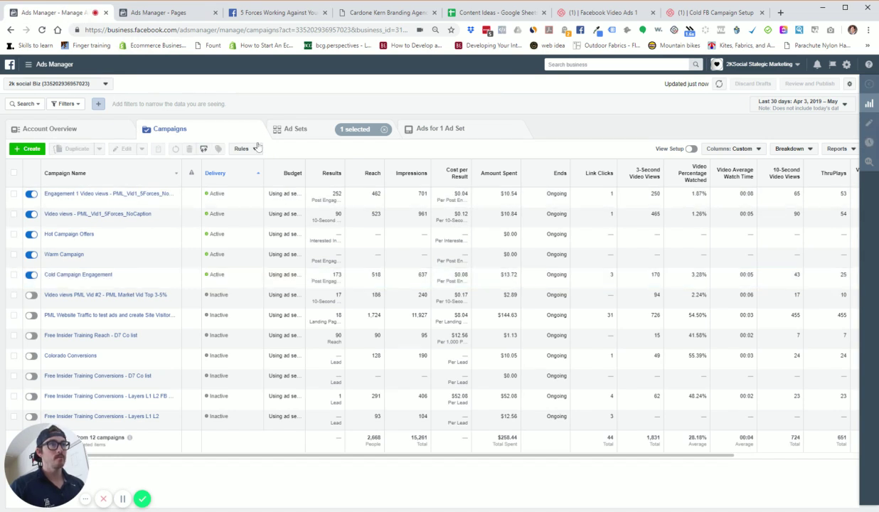
left_click(384, 129)
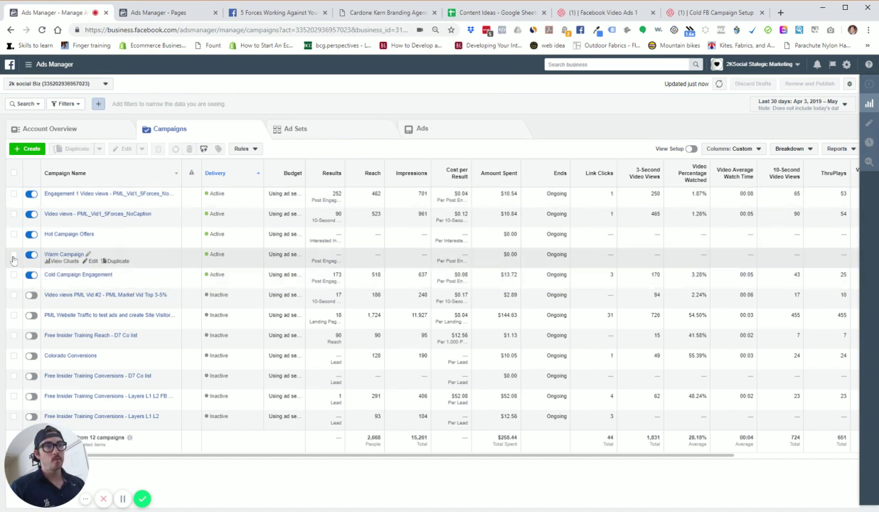
left_click(13, 254)
left_click(335, 130)
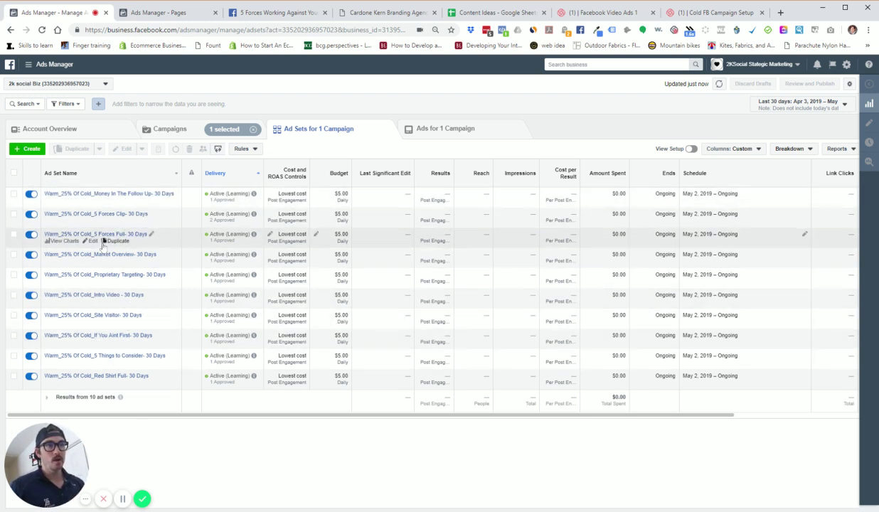
Open the ad set "Warm_25% Of Cold_5 Forces Full- 30 Days" for editing and examine its included and excluded custom audiences
left_click(92, 241)
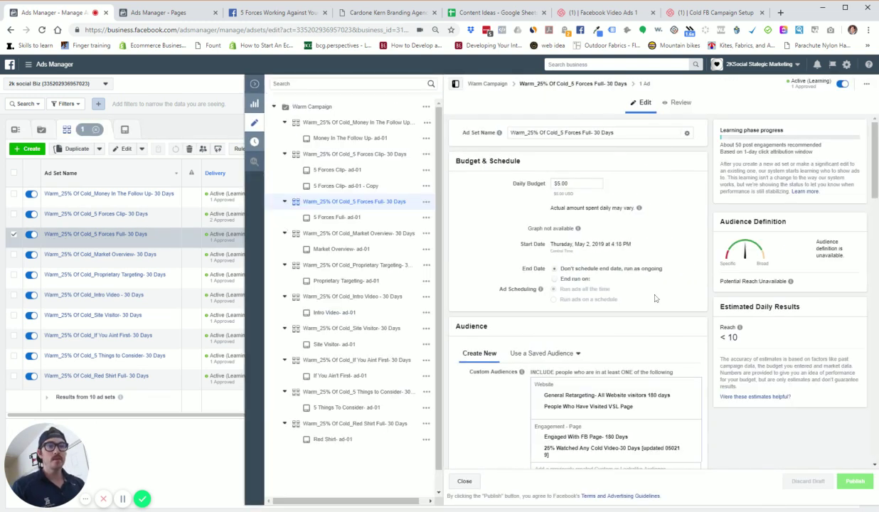
scroll(651, 299, "down", 4)
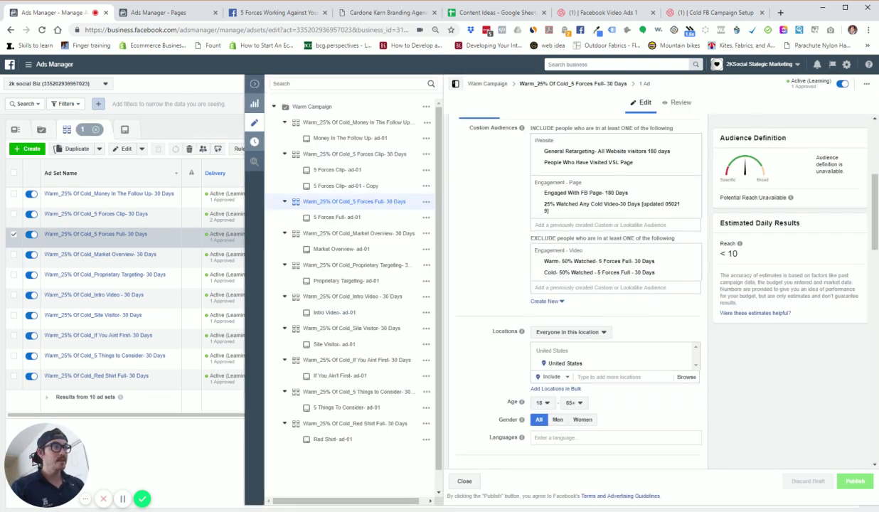
scroll(602, 303, "down", 5)
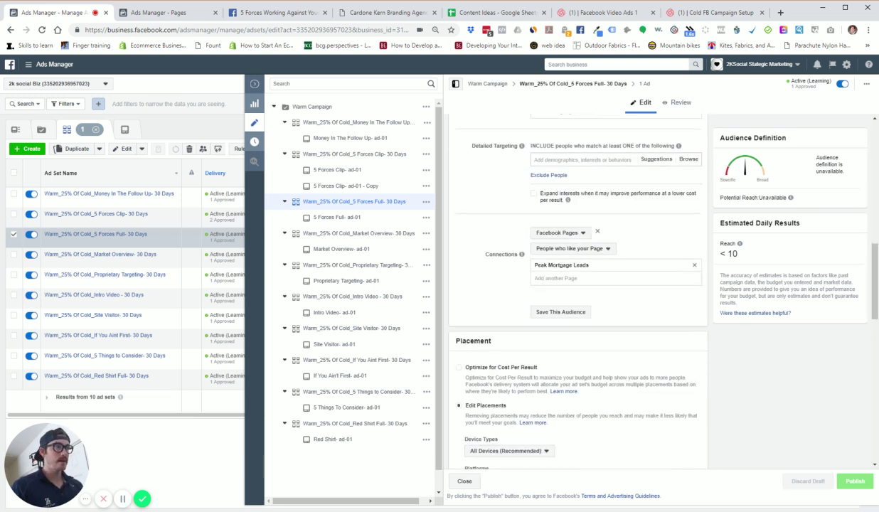
scroll(592, 284, "up", 8)
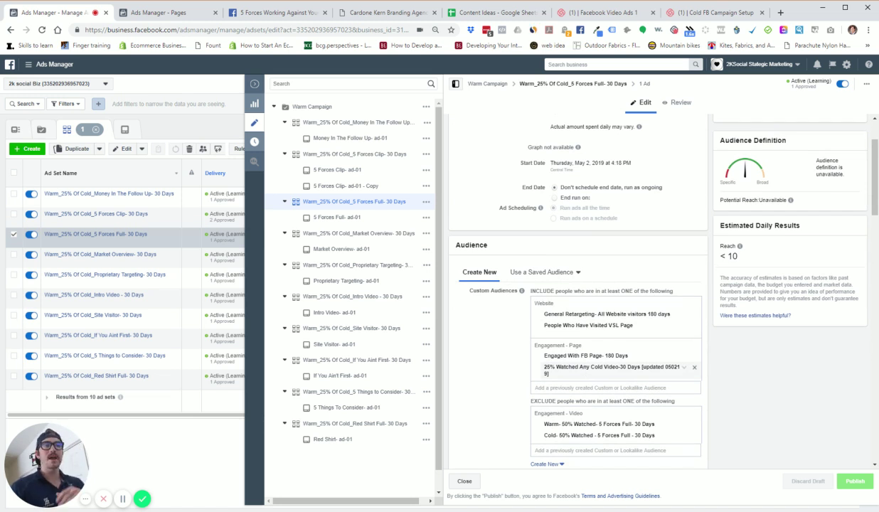
scroll(486, 359, "down", 2)
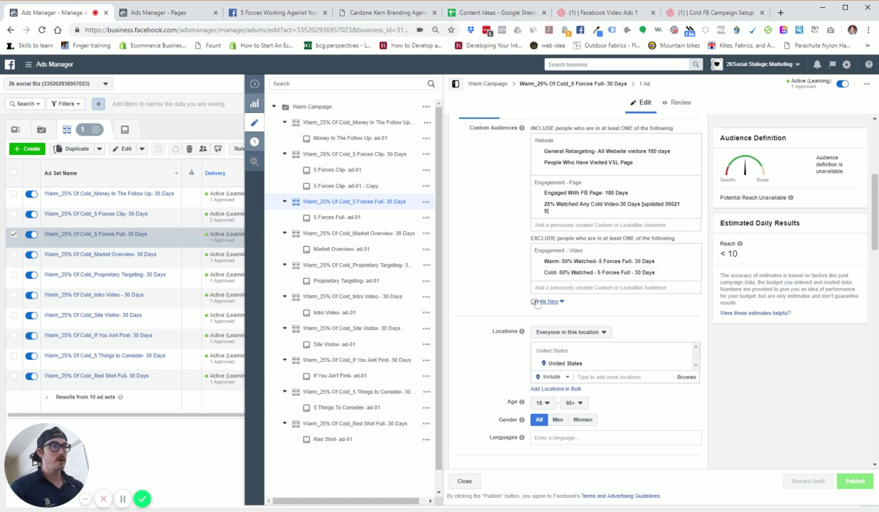
Start a new video engagement custom audience of people who viewed at least 10 seconds of your video
left_click(544, 302)
left_click(555, 315)
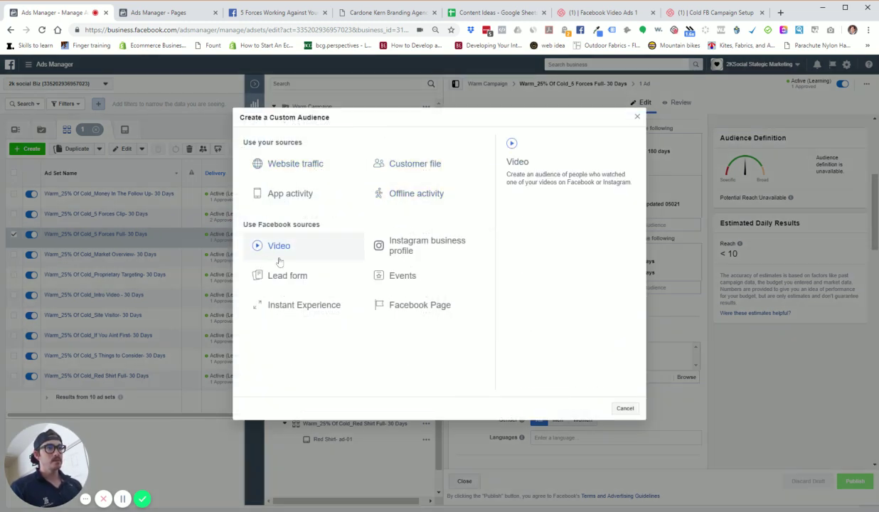
left_click(281, 248)
left_click(366, 209)
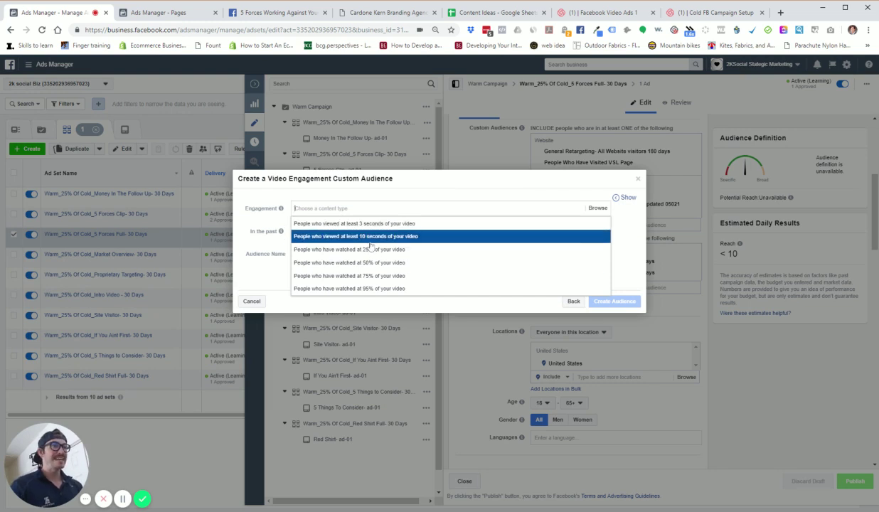
left_click(370, 240)
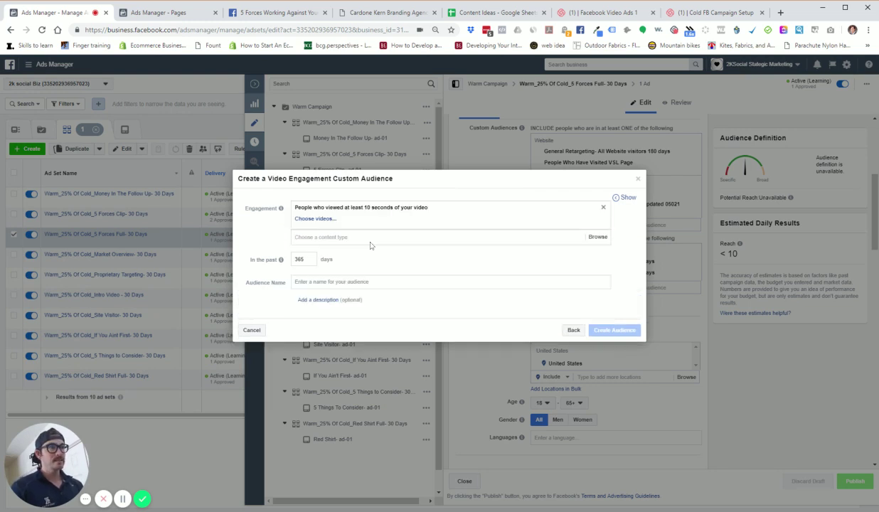
Choose PML_DB_5ForcesFull.CTA.mp4 and "5 Forces Working Against Your Mortgage Business" from the Peak Mortgage Leads page as the audience's source videos
left_click(315, 219)
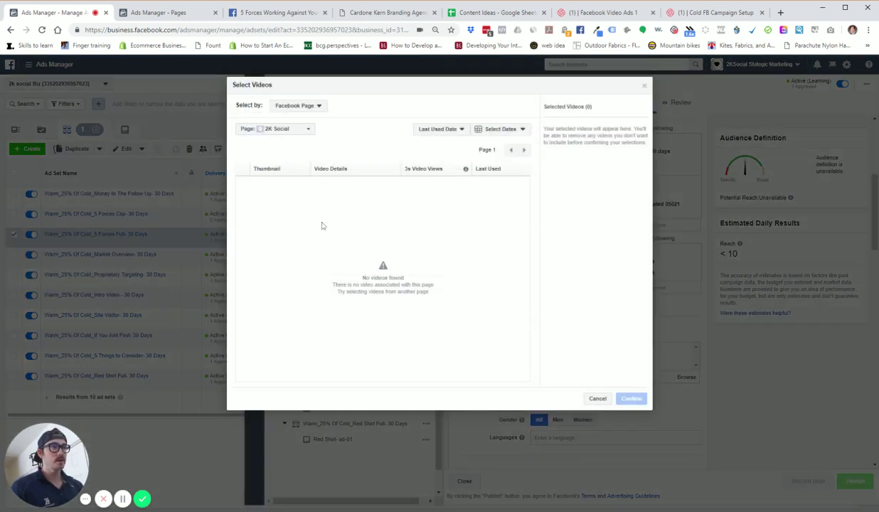
left_click(285, 129)
left_click(293, 337)
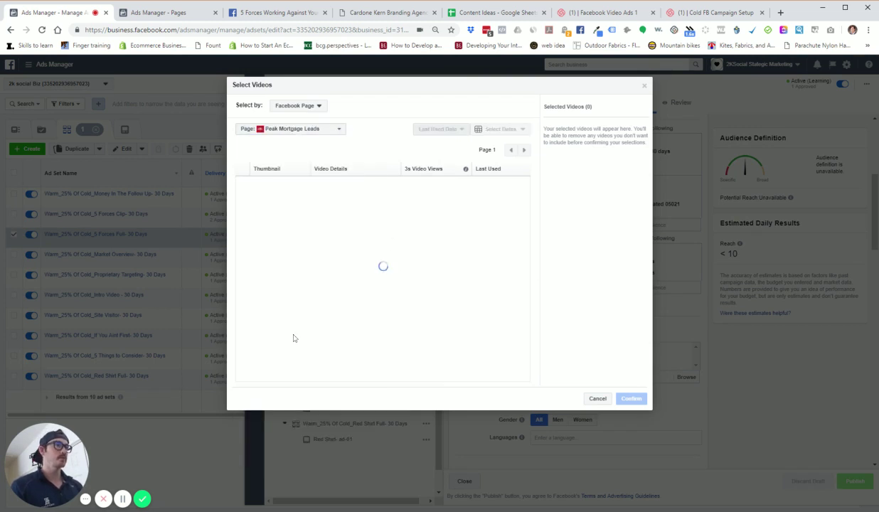
left_click(525, 149)
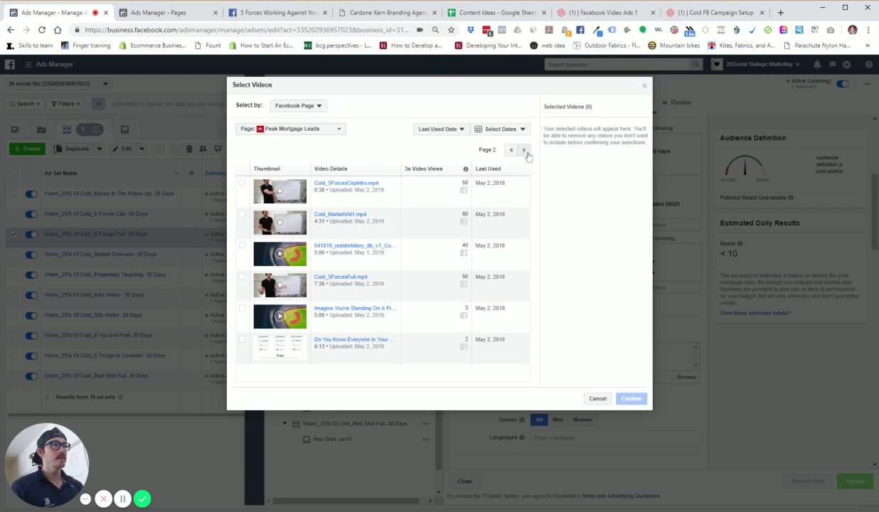
left_click(525, 150)
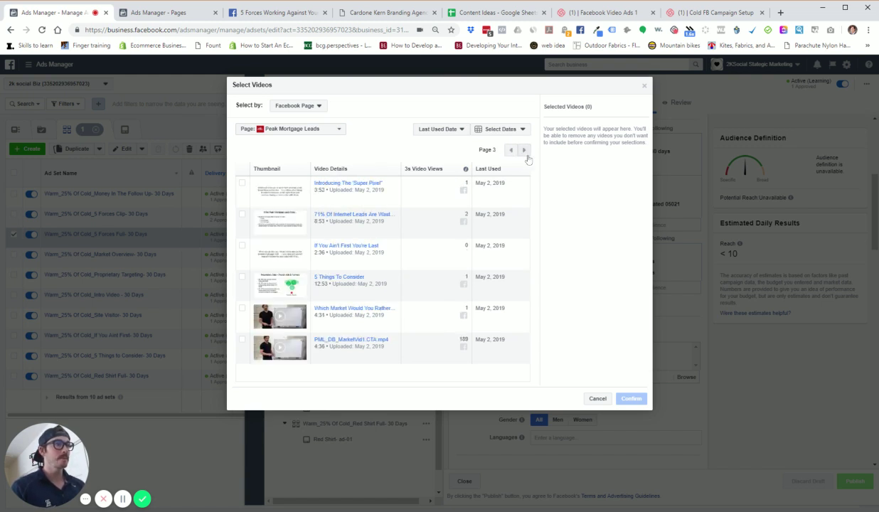
left_click(525, 151)
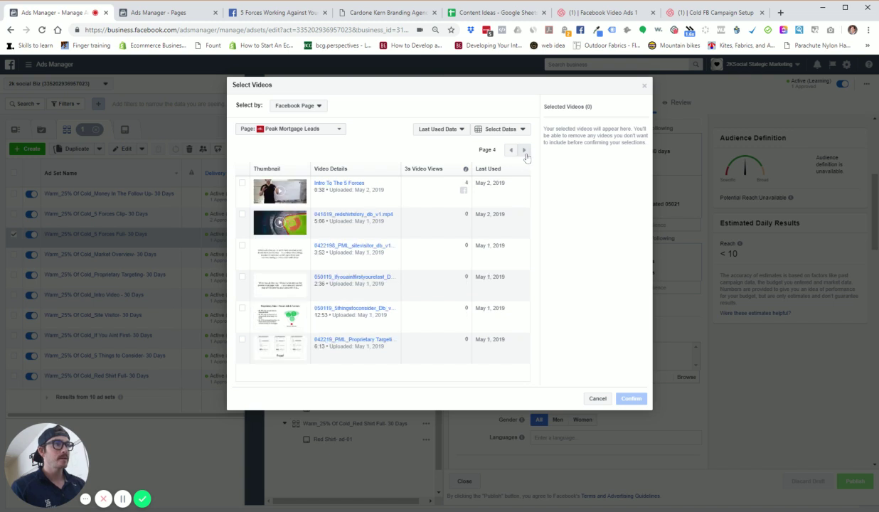
left_click(526, 153)
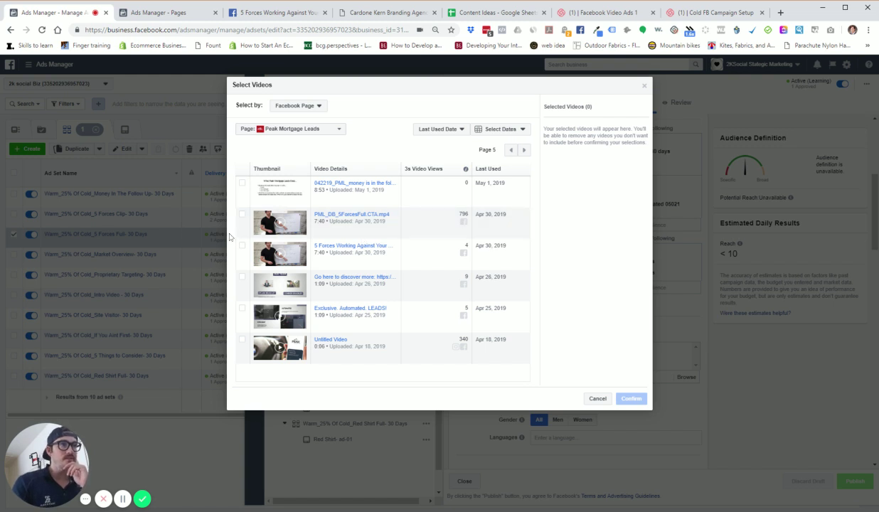
left_click(241, 214)
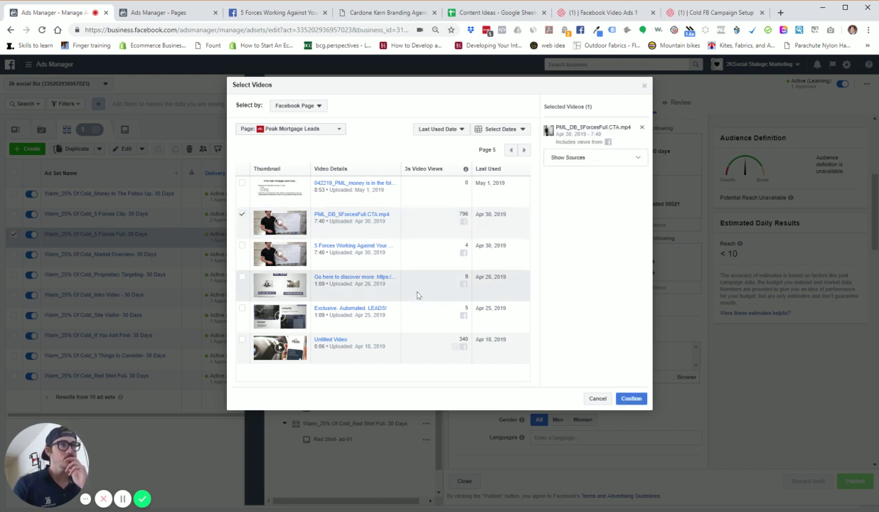
left_click(242, 247)
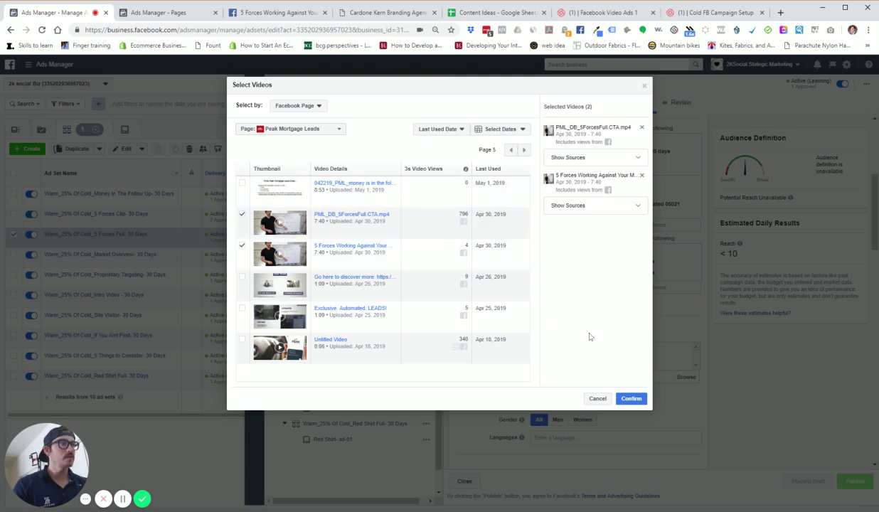
left_click(626, 398)
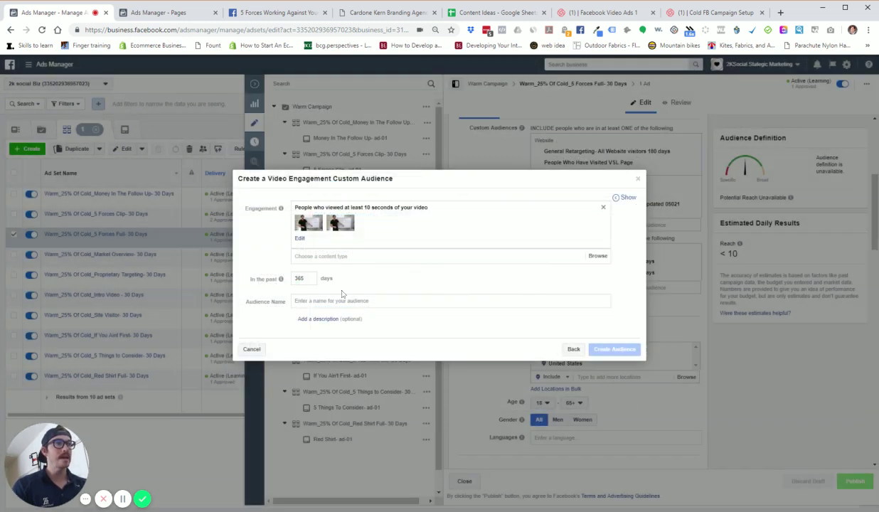
Set the audience window to 30 days, name it "warm- 10 seconds - 5 force full - 30 days", and close the setup without creating it
double_click(299, 278)
key("BackSpace")
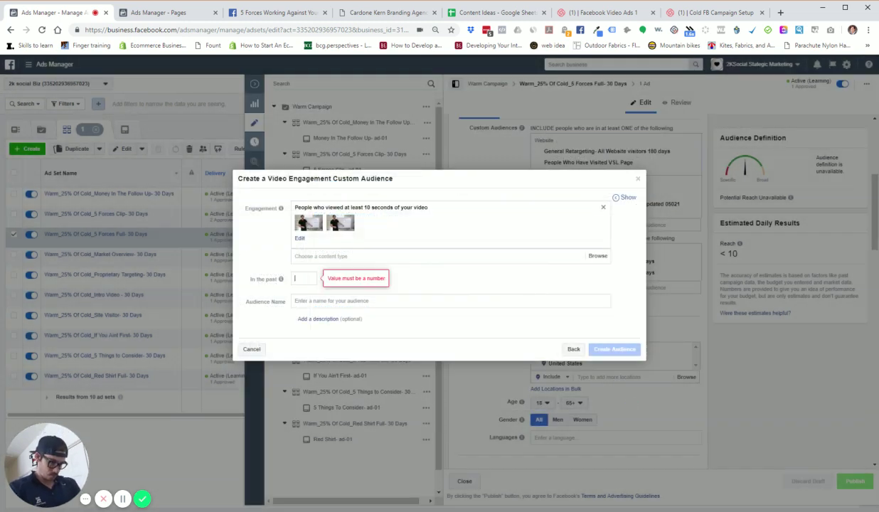
type("30")
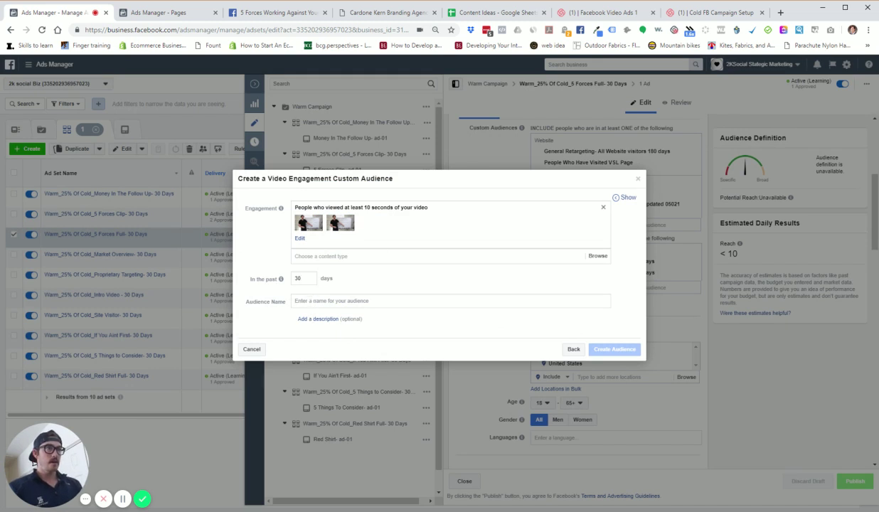
left_click(310, 301)
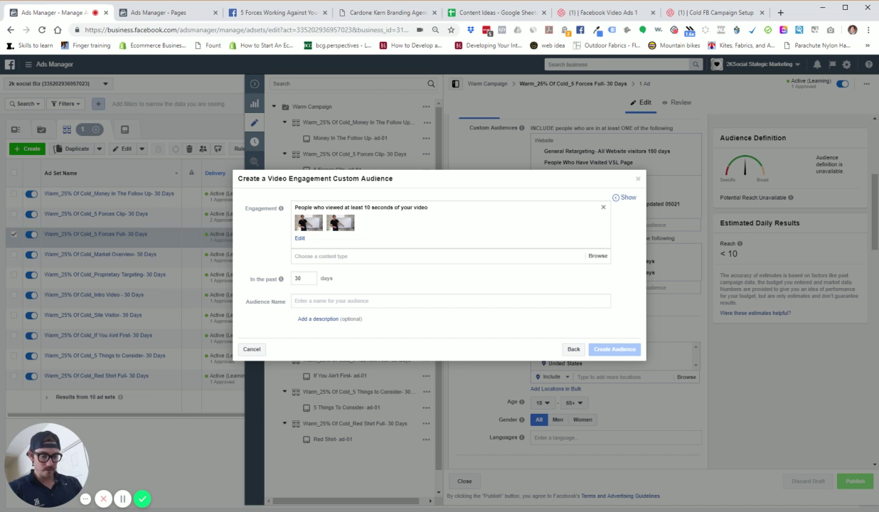
type("warm")
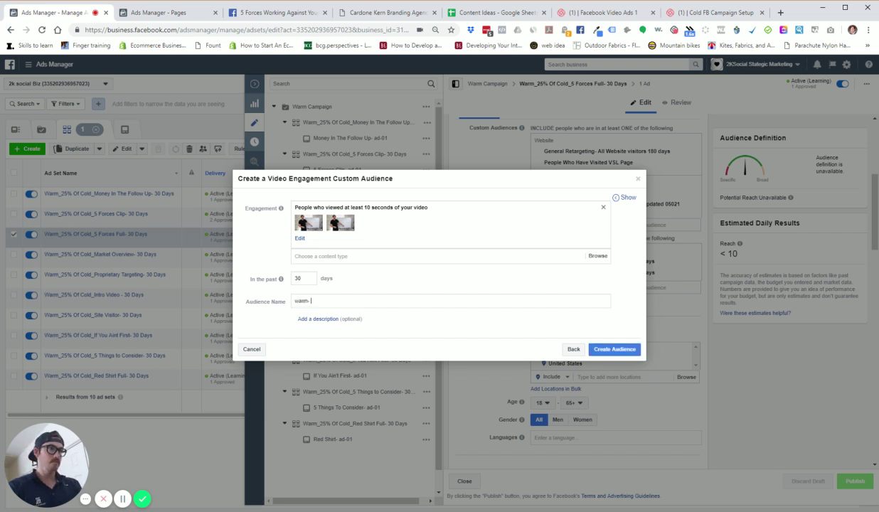
type("- 5")
key("BackSpace")
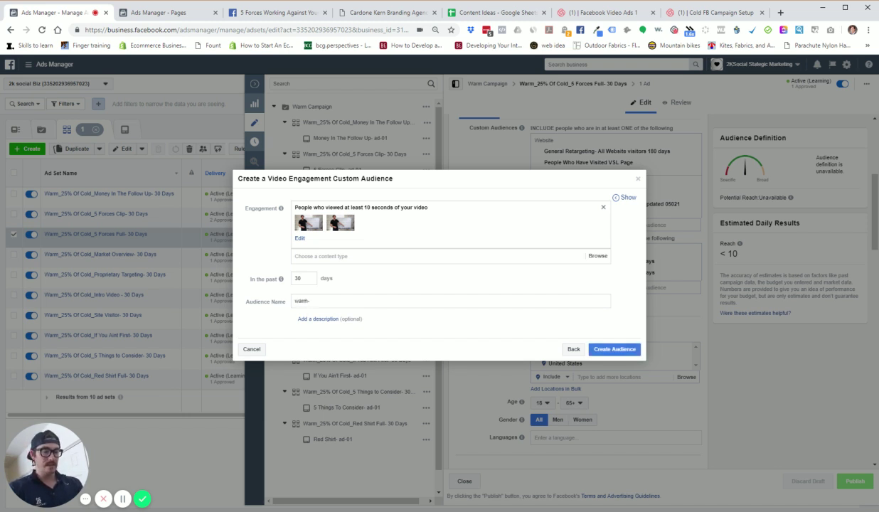
type("10 seconds ")
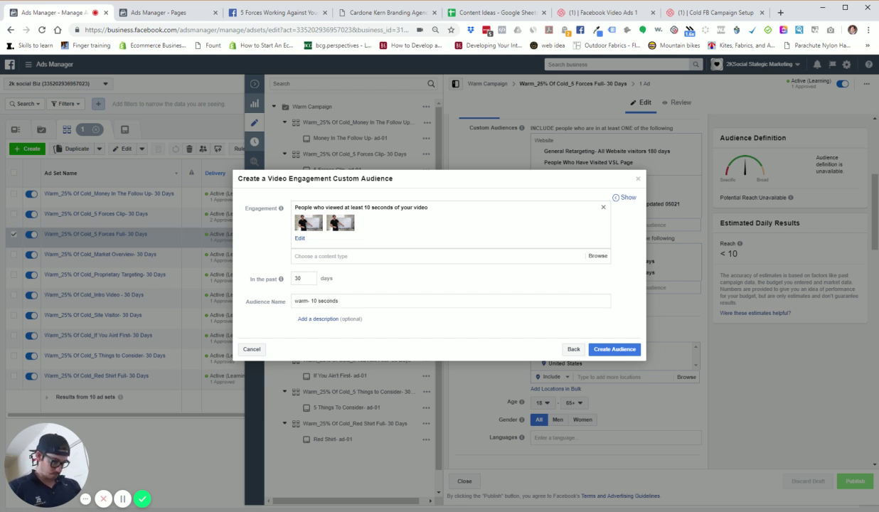
type("- 5 for")
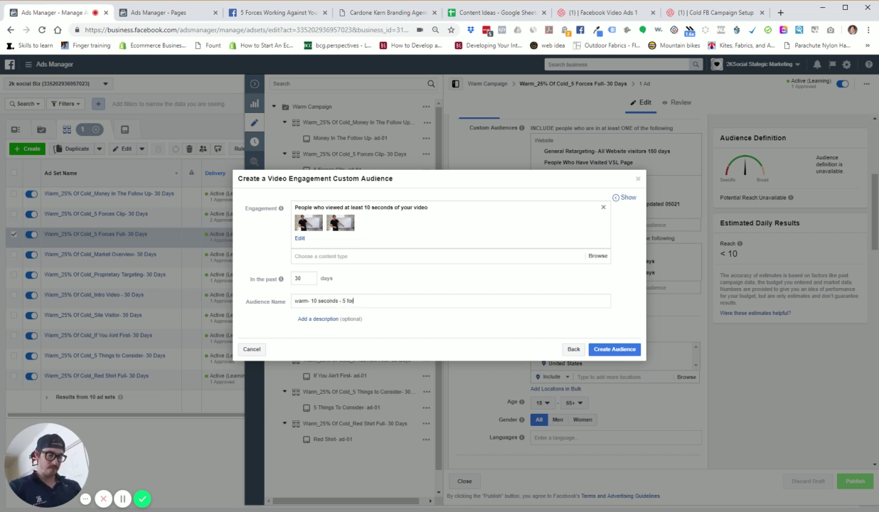
type("ce full - ")
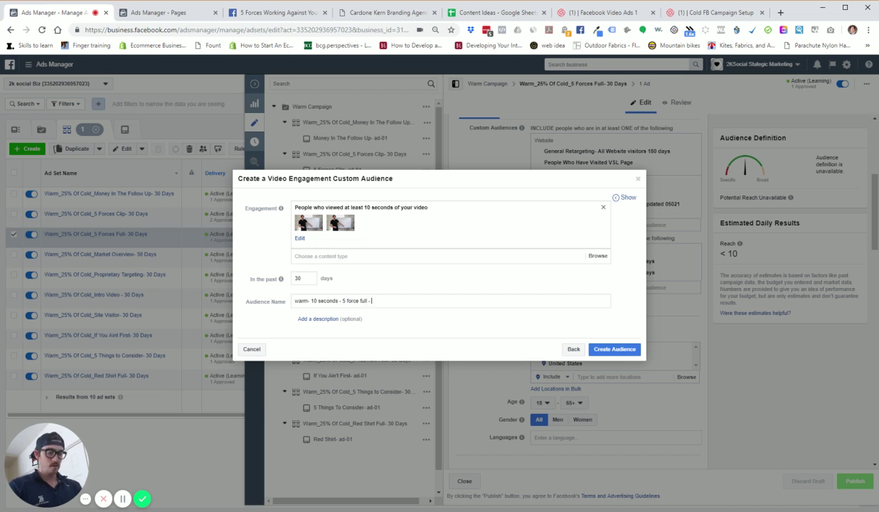
type("30 days")
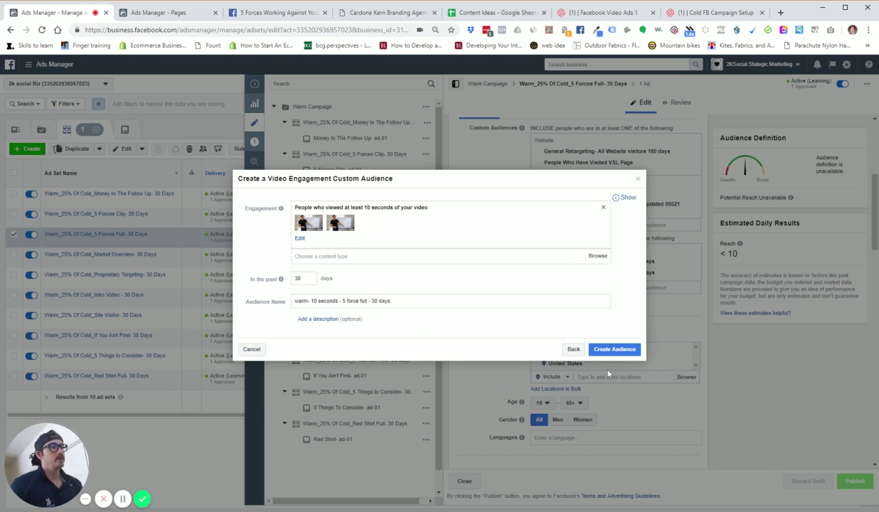
left_click(639, 180)
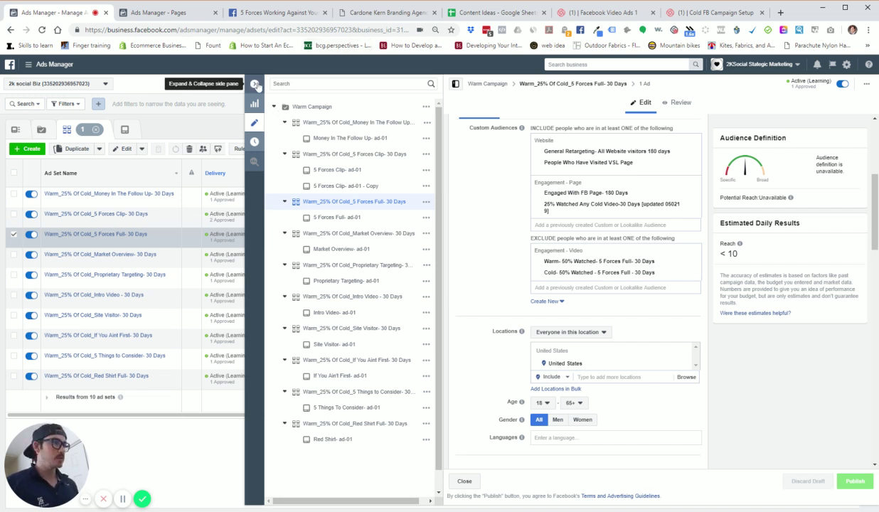
Close the ad set editor, deselect the ad set, and open Warm Campaign's ad "5 Forces Full- ad-01" for editing
left_click(256, 85)
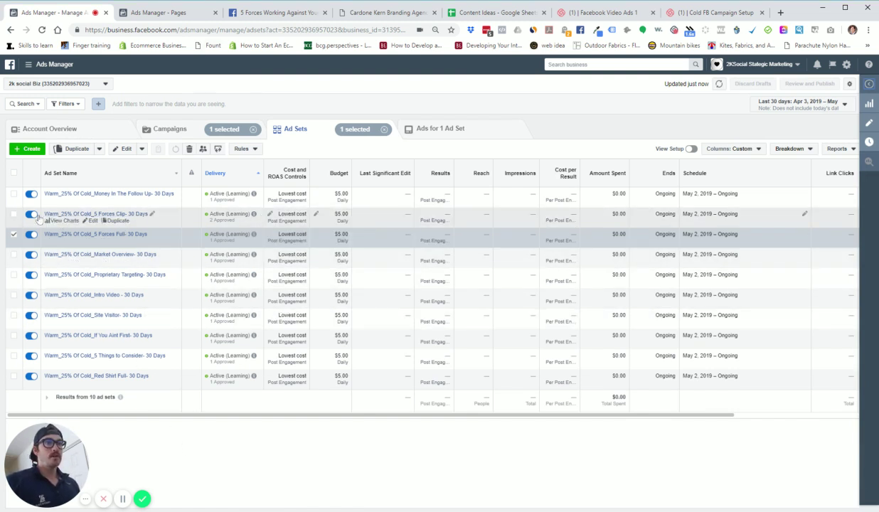
left_click(15, 237)
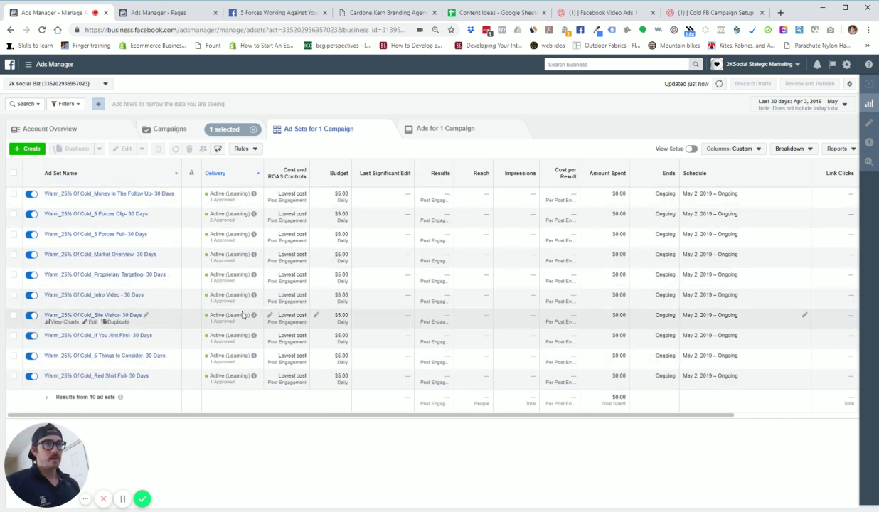
left_click(439, 131)
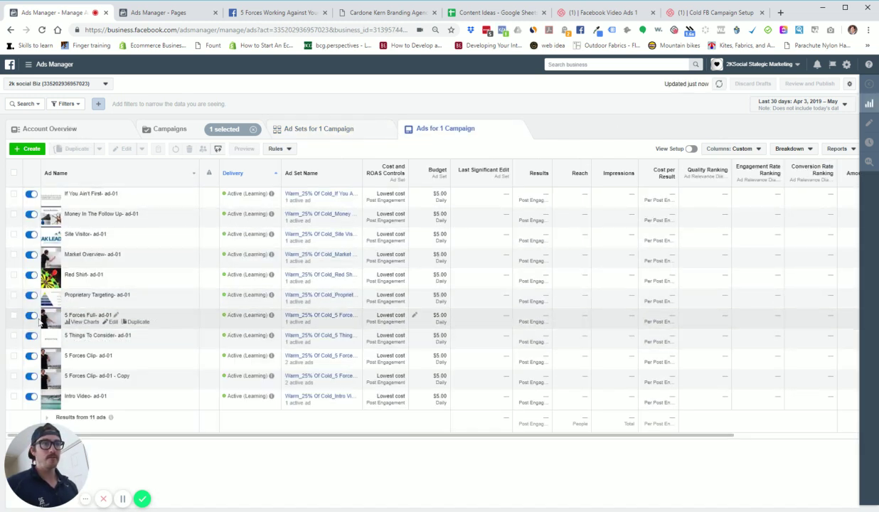
left_click(13, 315)
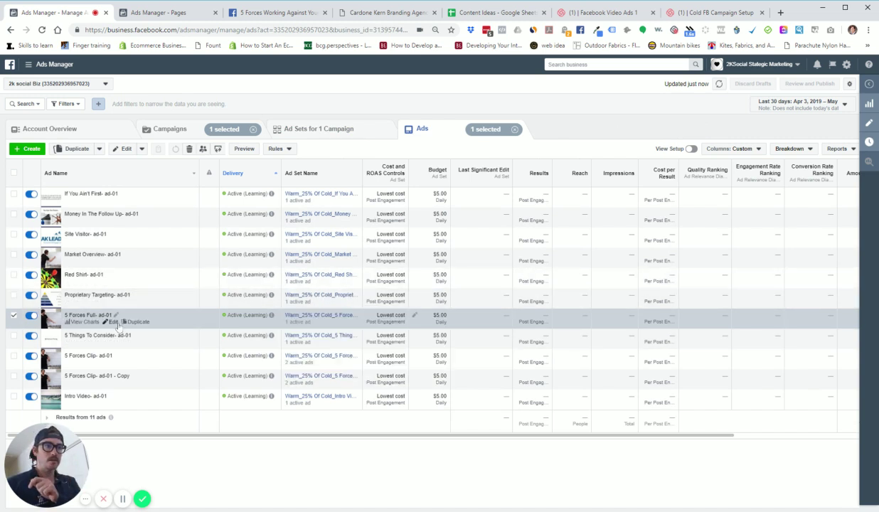
left_click(113, 322)
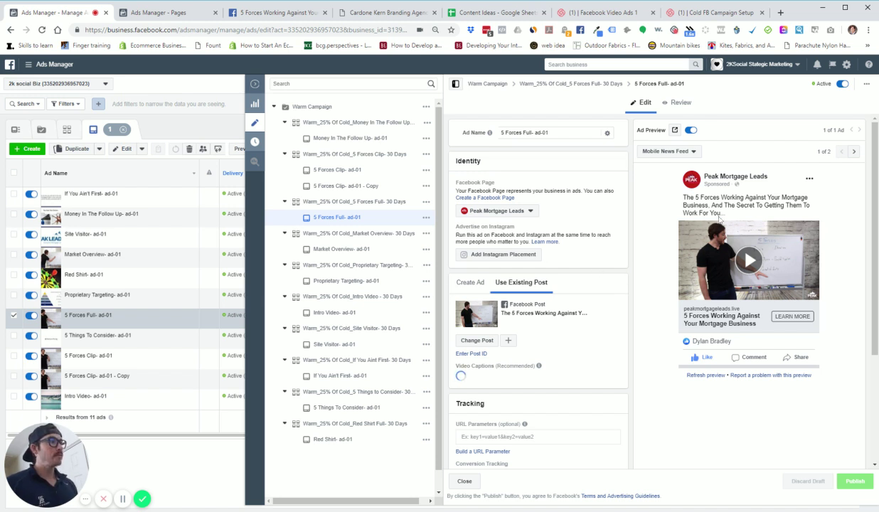
Review the ad's existing post and tracking settings, and look through the Peak Mortgage Leads posts available to replace the post
scroll(545, 312, "down", 1)
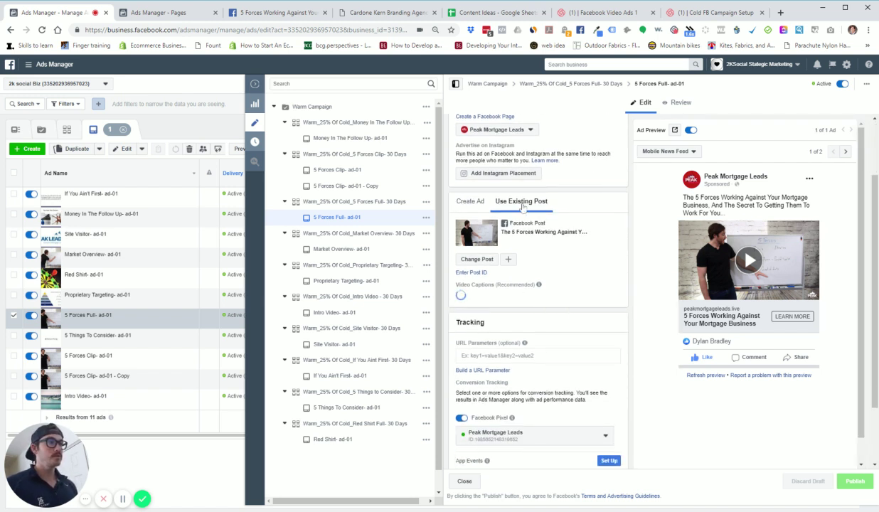
scroll(562, 224, "down", 1)
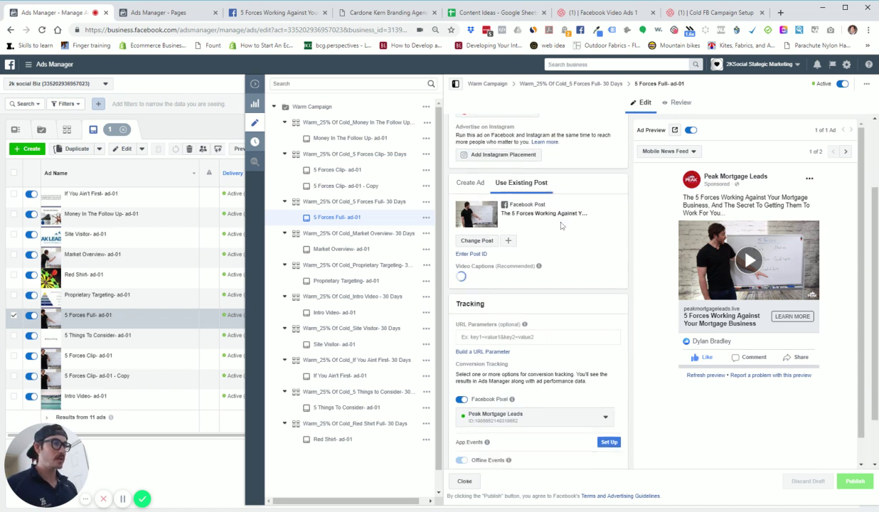
scroll(470, 220, "up", 2)
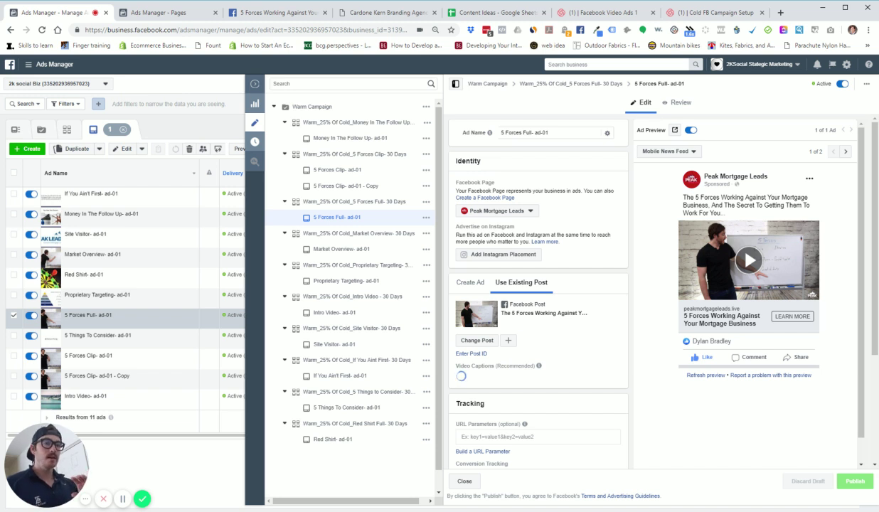
scroll(545, 329, "down", 2)
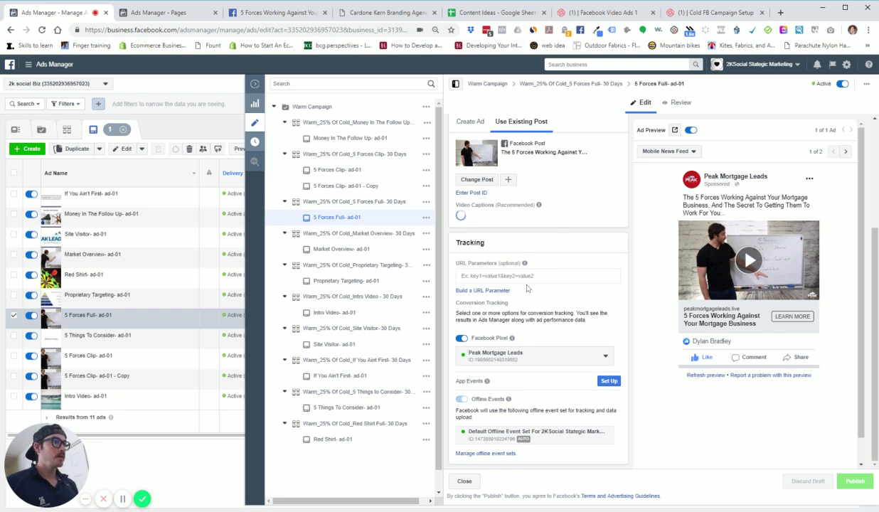
scroll(538, 217, "up", 2)
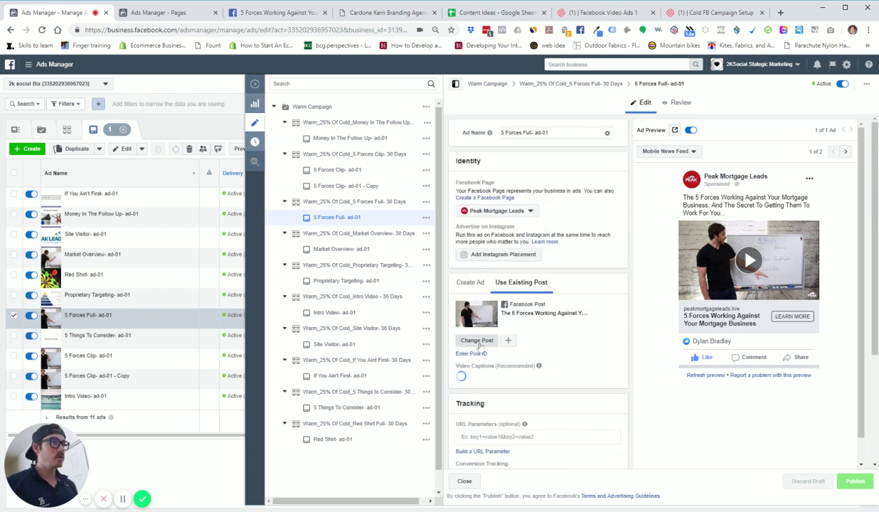
left_click(463, 330)
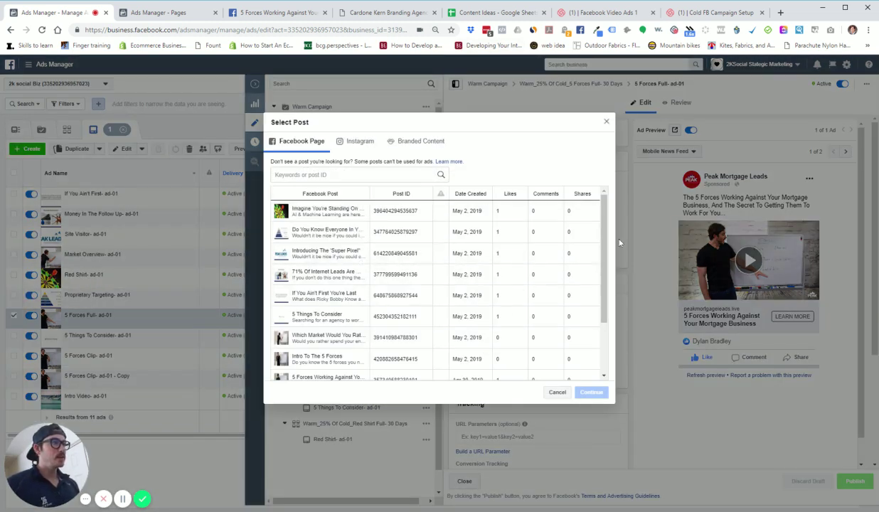
left_click_drag(604, 226, 613, 292)
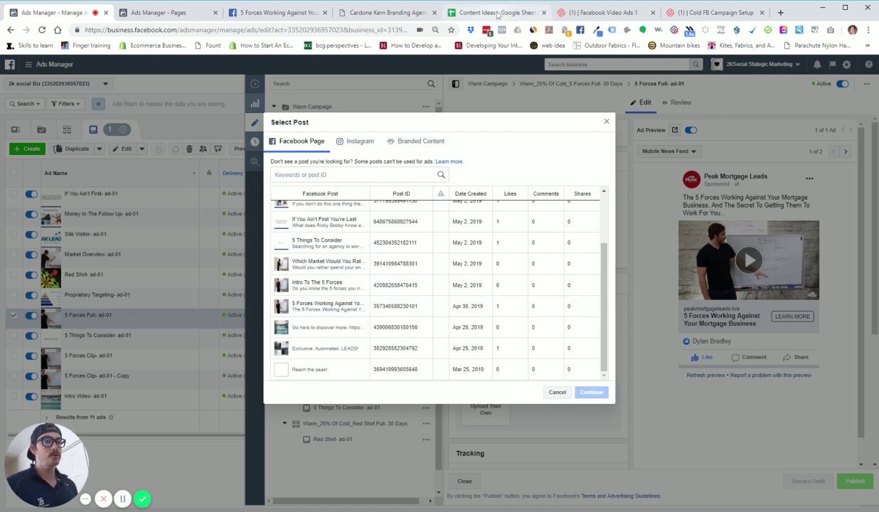
Switch to the Content Ideas spreadsheet and check the FB Post Title recorded for Video #1
left_click(498, 14)
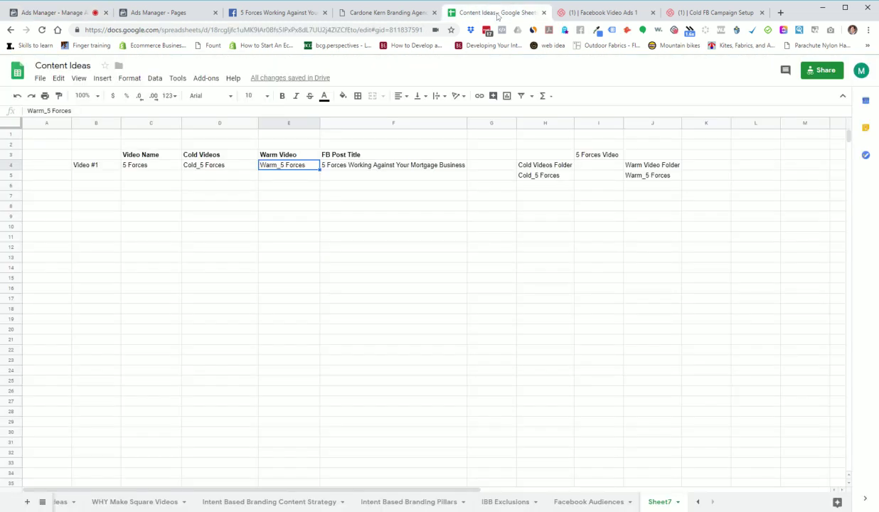
left_click(364, 167)
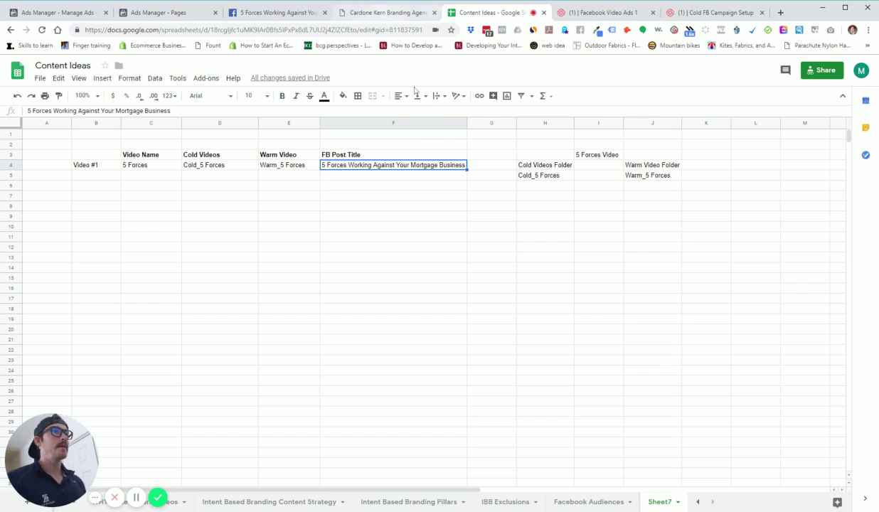
left_click(169, 13)
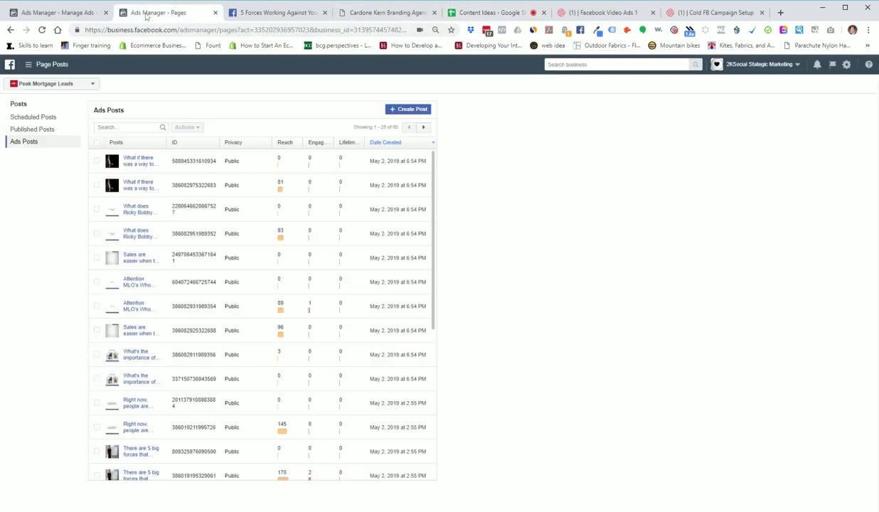
Return to Ads Manager, cancel the post selection, and close the ad editor with "5 Forces Full- ad-01" deselected
left_click(60, 13)
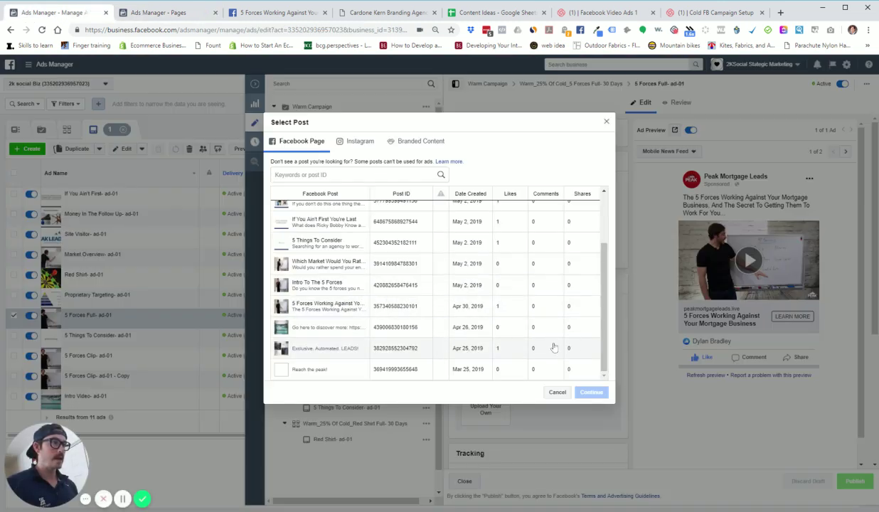
left_click(557, 392)
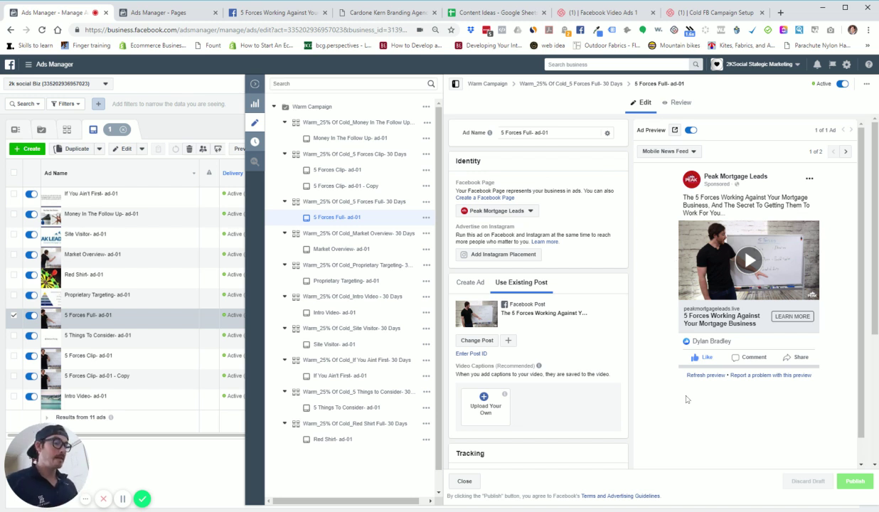
left_click(254, 83)
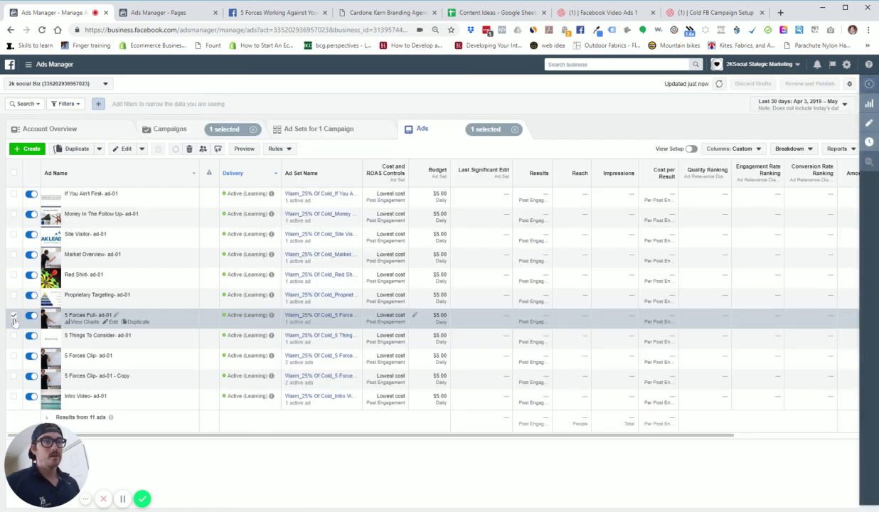
left_click(13, 316)
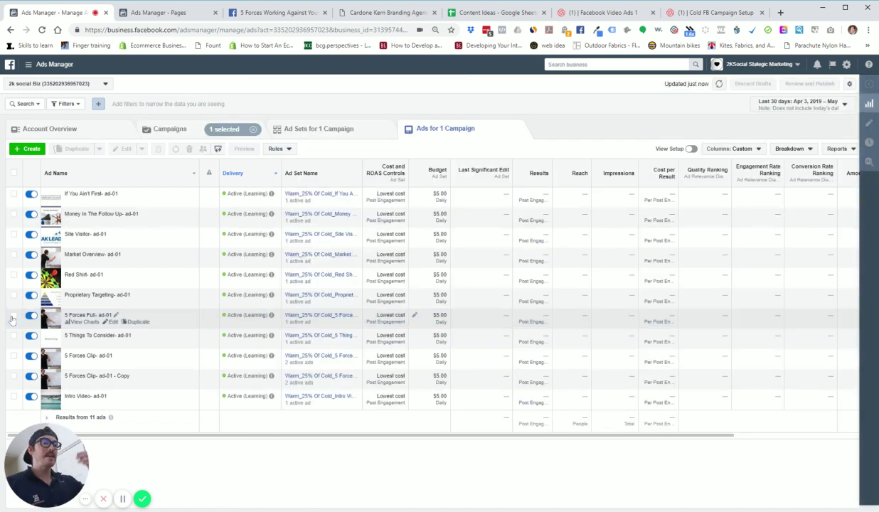